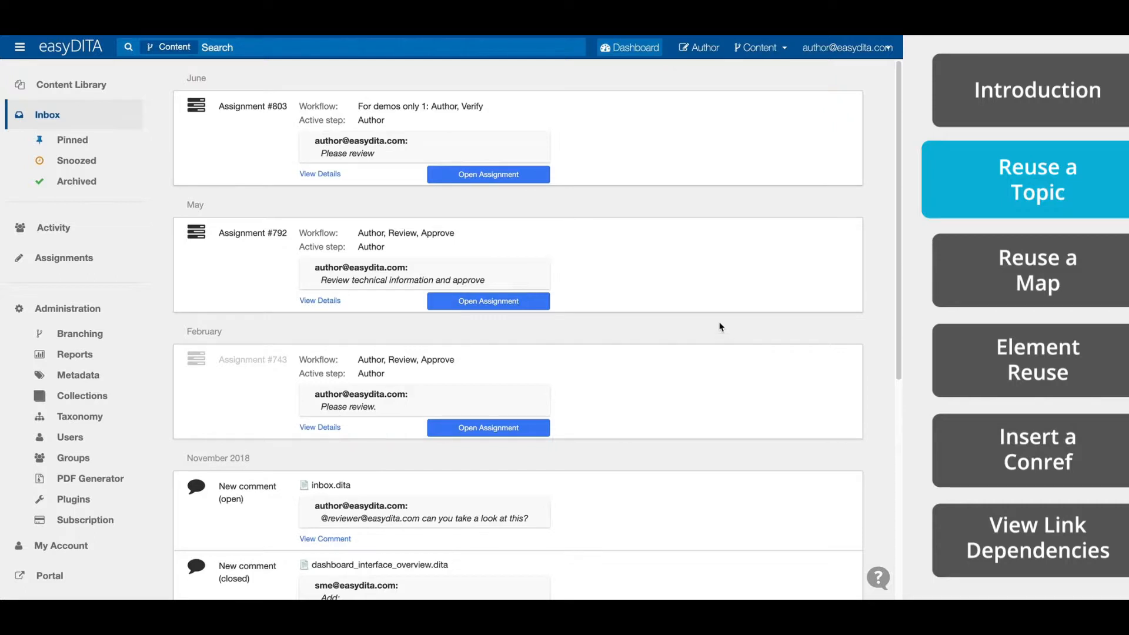
Open the content library for authoring and dock User_Guide.ditamap from Demo > ThunderbirdDocs > Thunderbird, closing its details pane
left_click(702, 49)
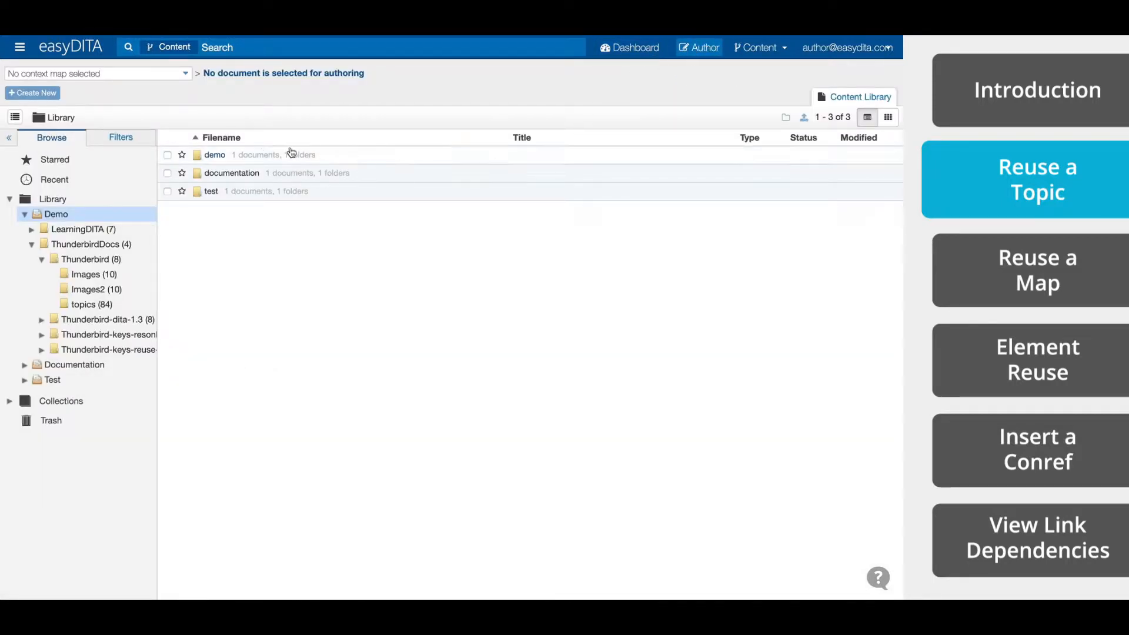
left_click(242, 156)
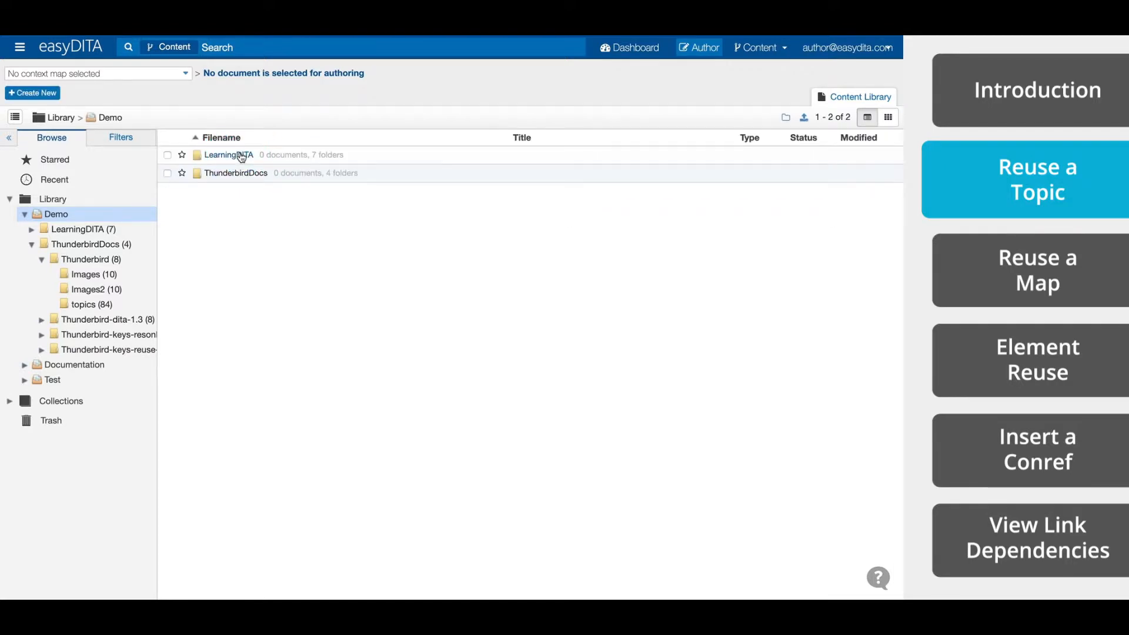
left_click(233, 175)
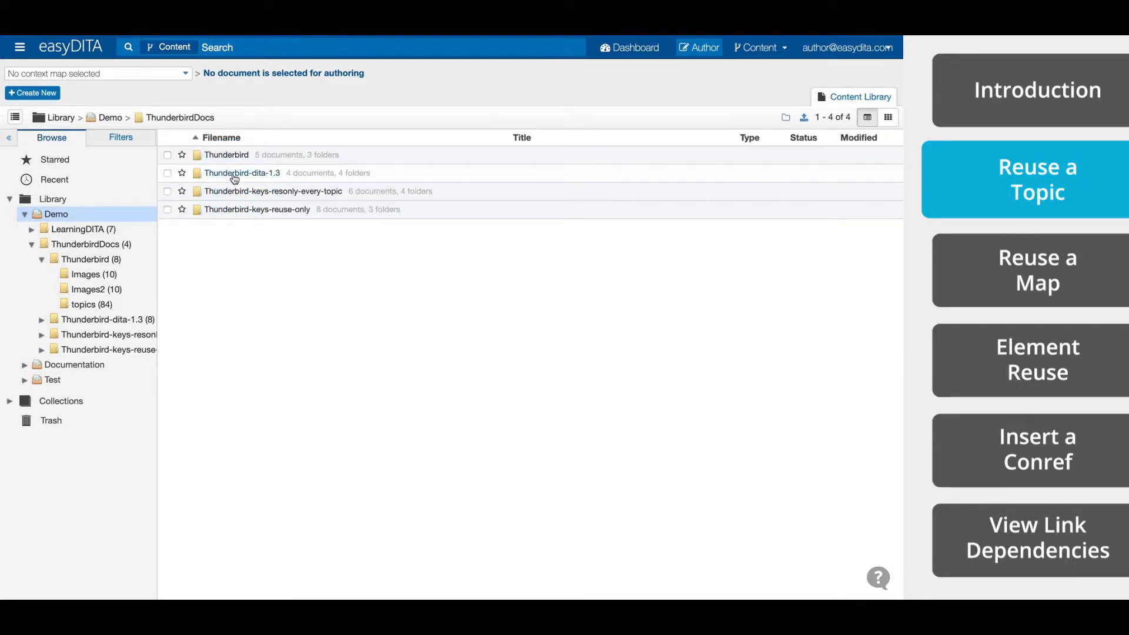
left_click(227, 154)
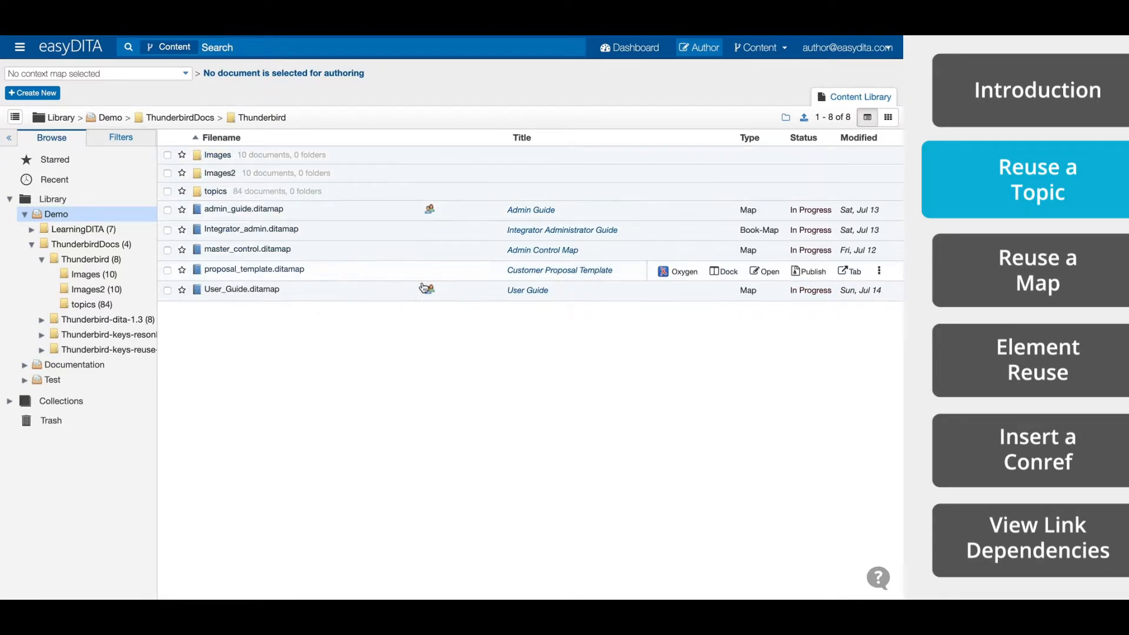
left_click(733, 293)
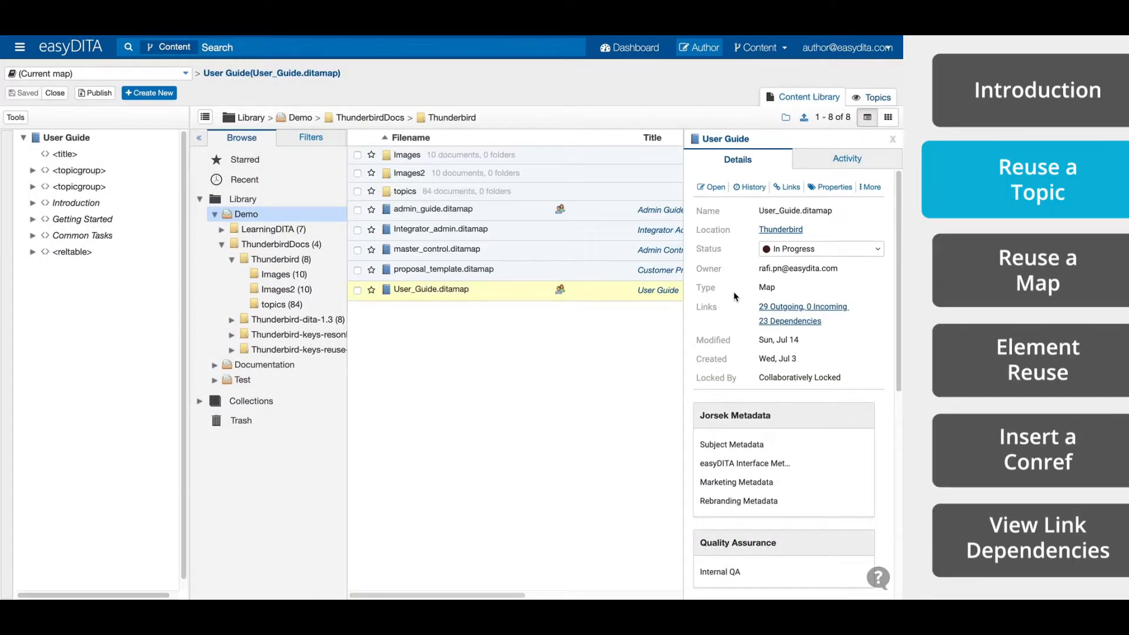
left_click(893, 139)
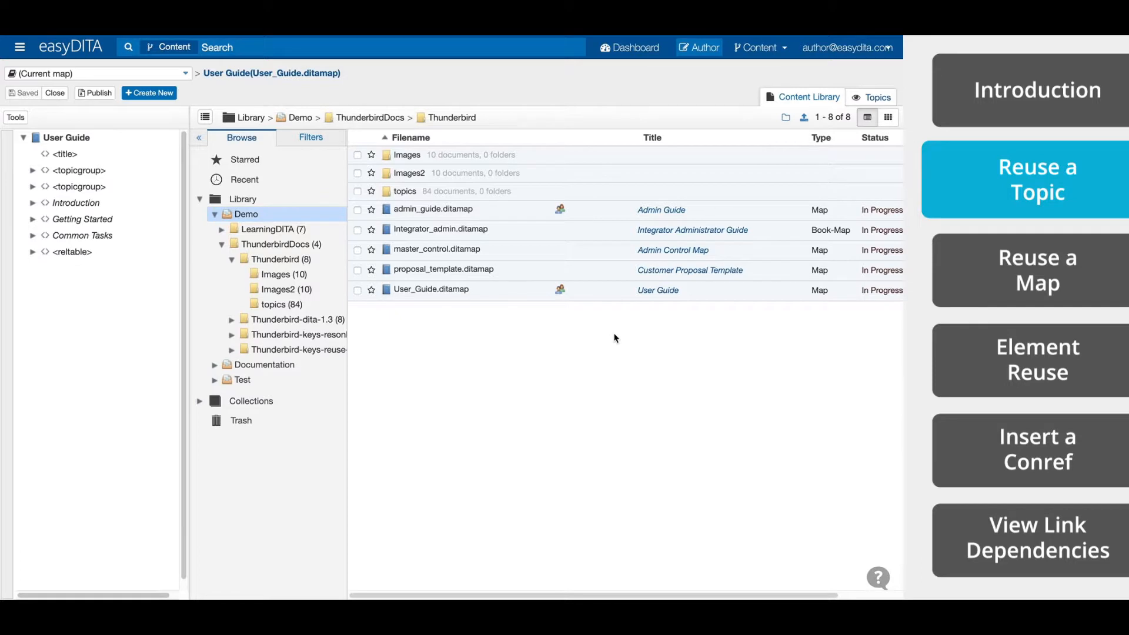
Insert c_components.dita from the Thunderbird topics folder as a topicref after the last topic under About MobileView in the User Guide's Introduction
left_click(405, 192)
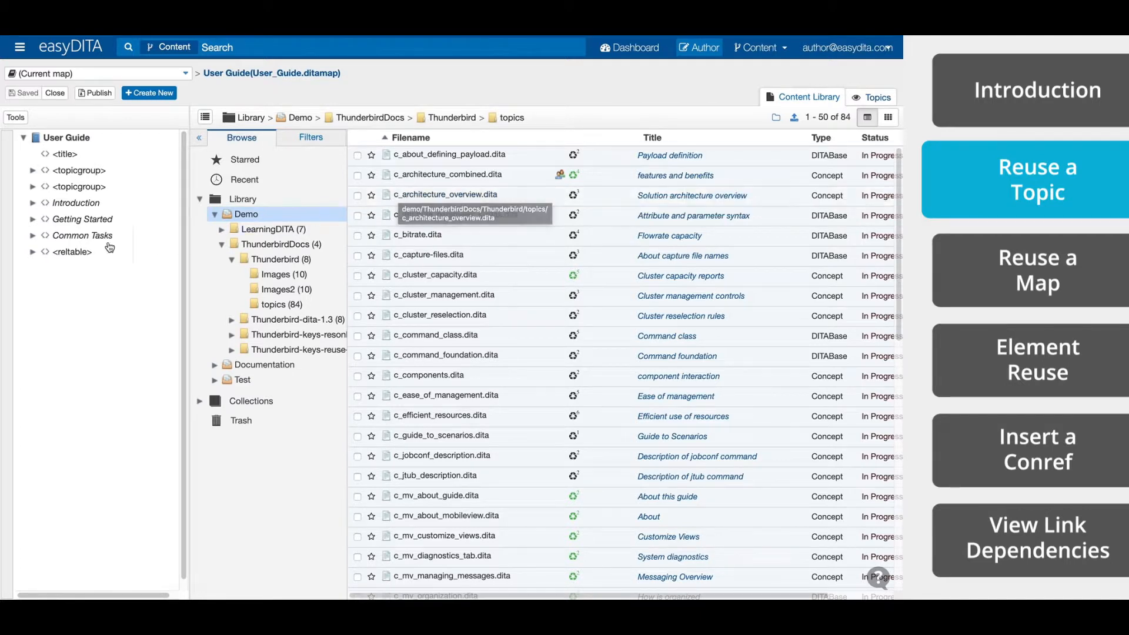
left_click(33, 203)
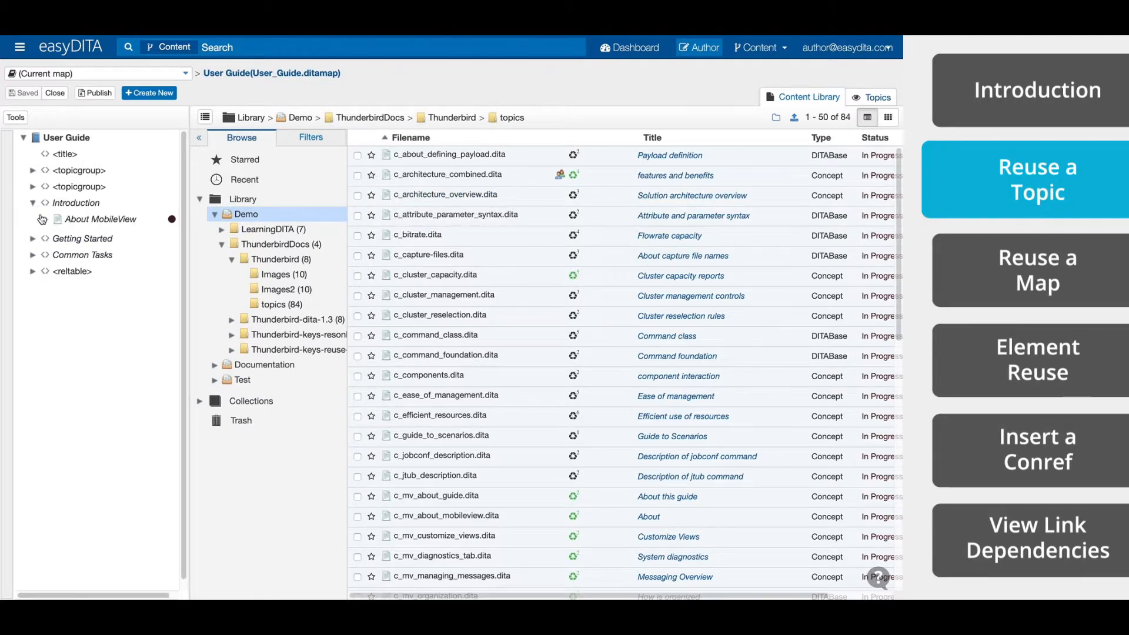
left_click(46, 219)
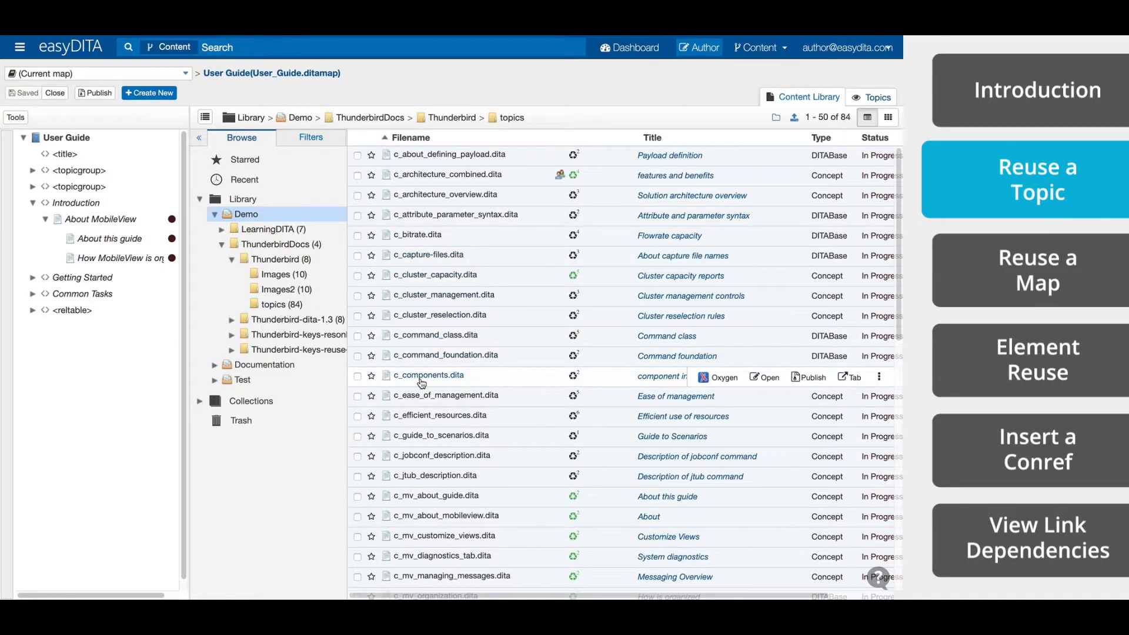
left_click_drag(421, 381, 109, 270)
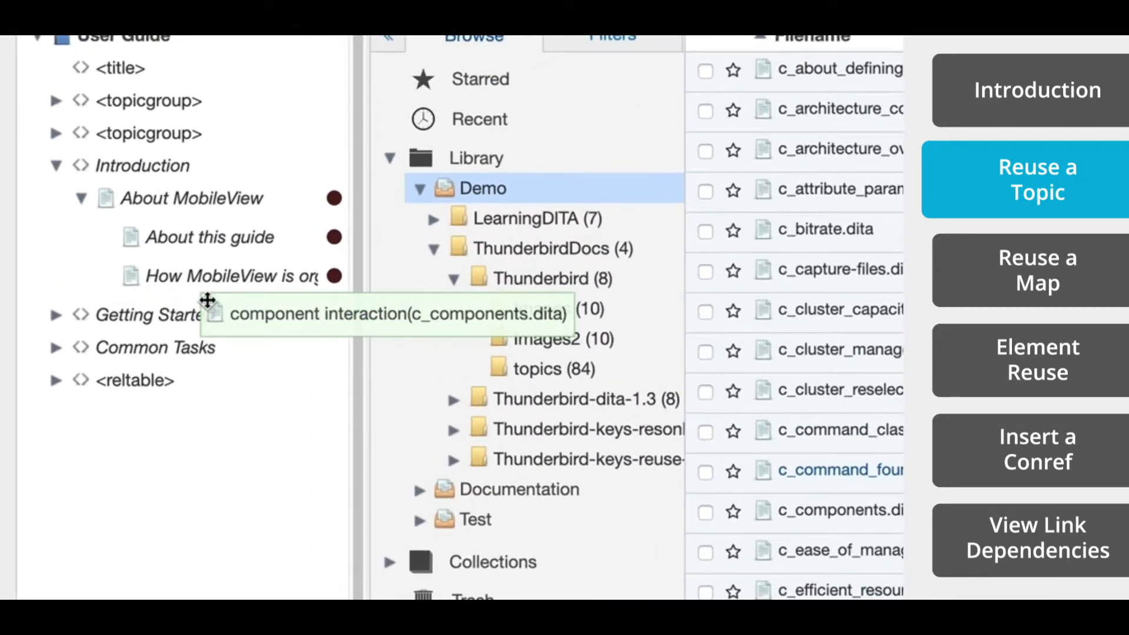
left_click_drag(207, 300, 217, 298)
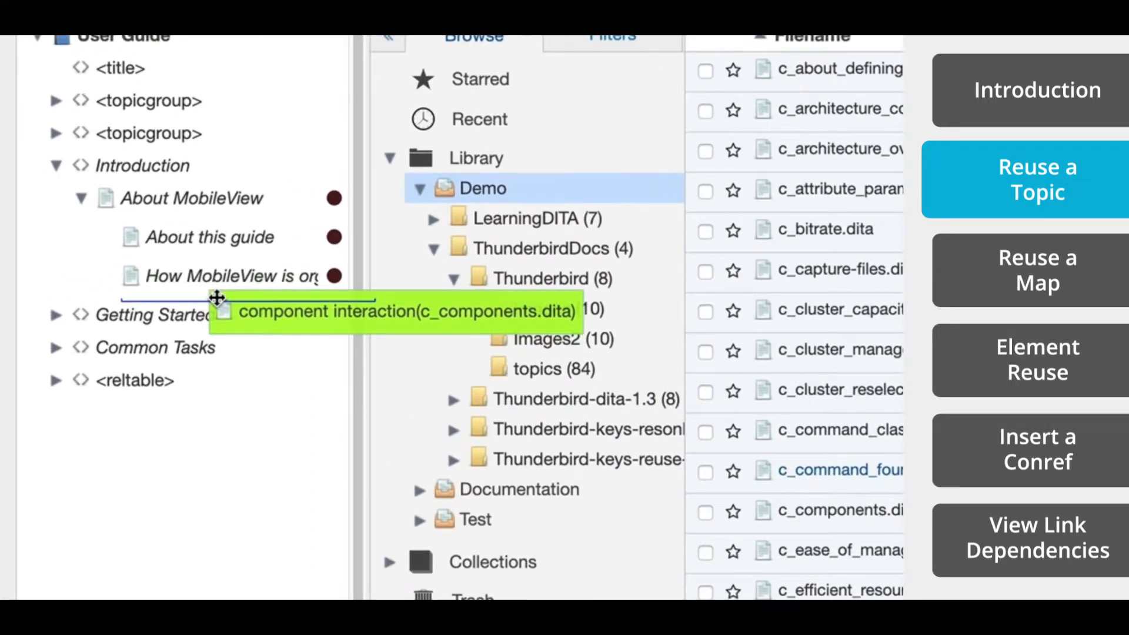
left_click_drag(217, 297, 213, 285)
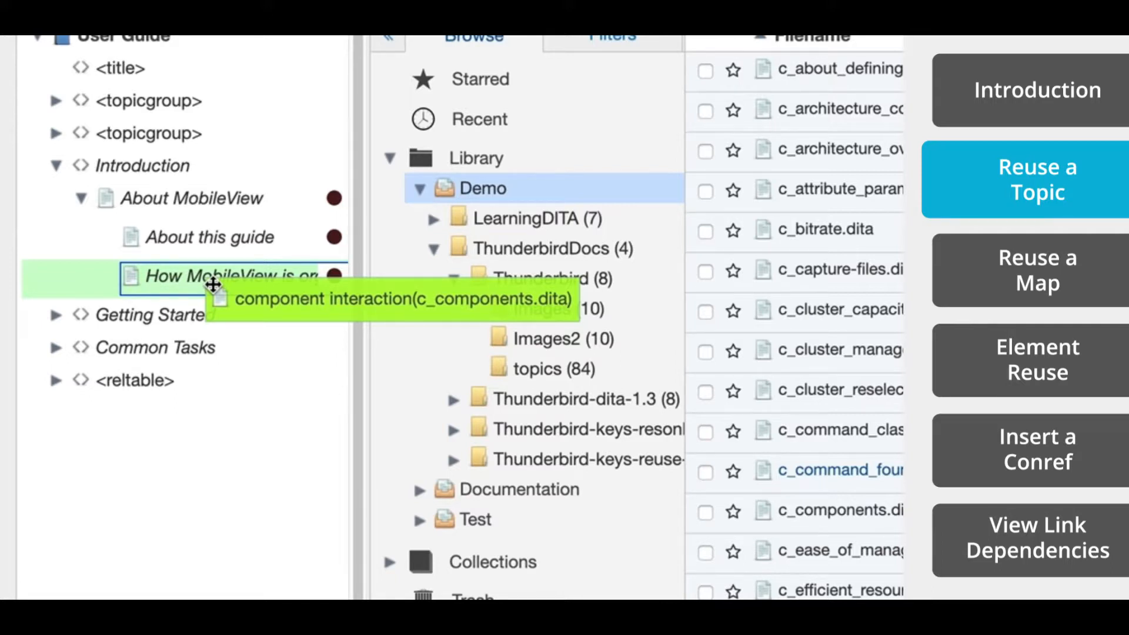
left_click_drag(213, 285, 197, 306)
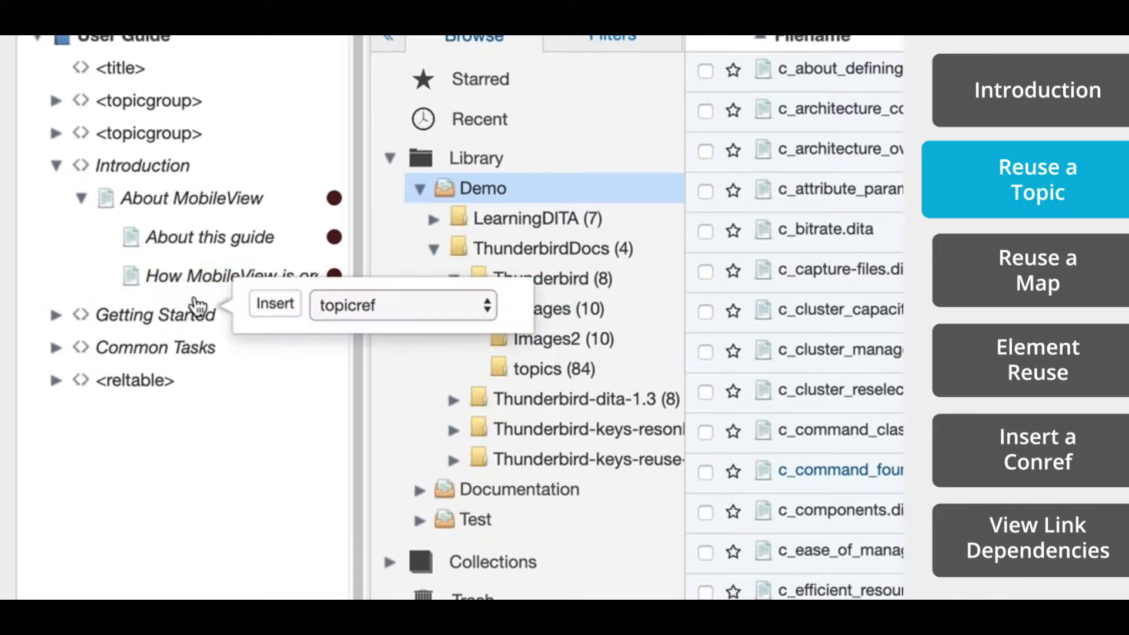
left_click(367, 306)
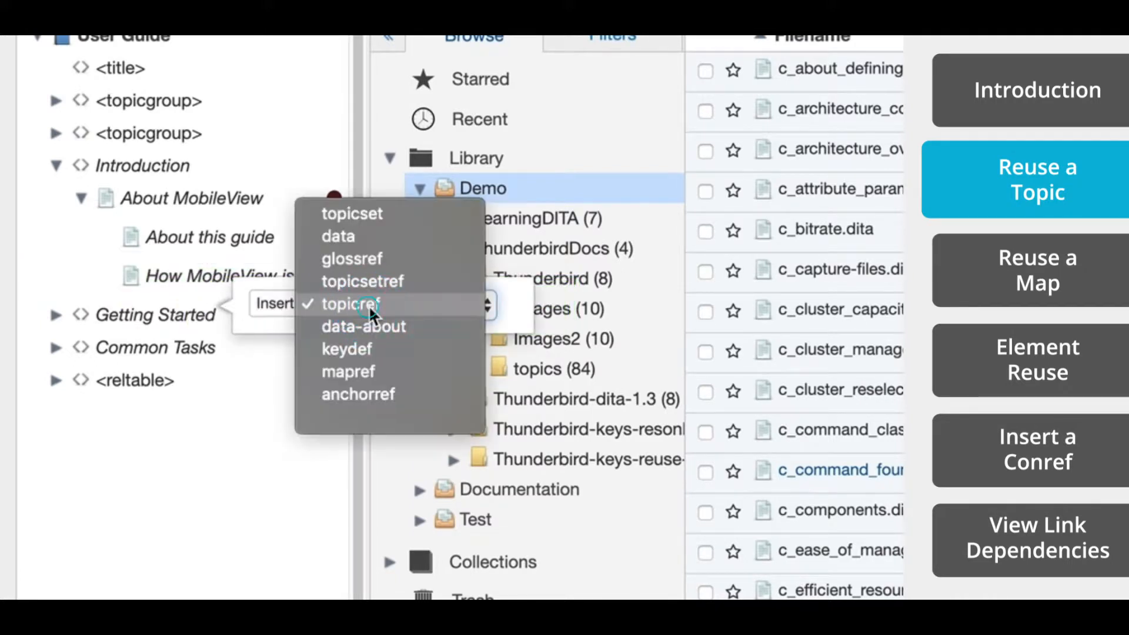
left_click(371, 305)
left_click(273, 304)
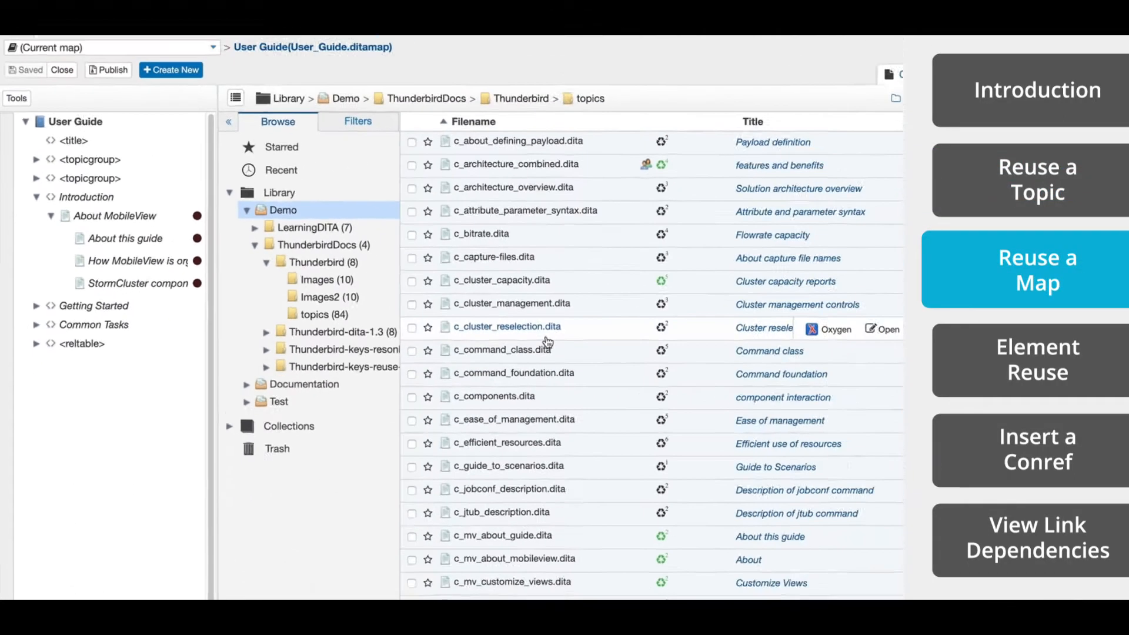
Insert admin_guide.ditamap from the Thunderbird folder as a mapref directly below the StormCluster component topic, and expand it to view its topics
scroll(547, 343, "down", 10)
left_click(521, 98)
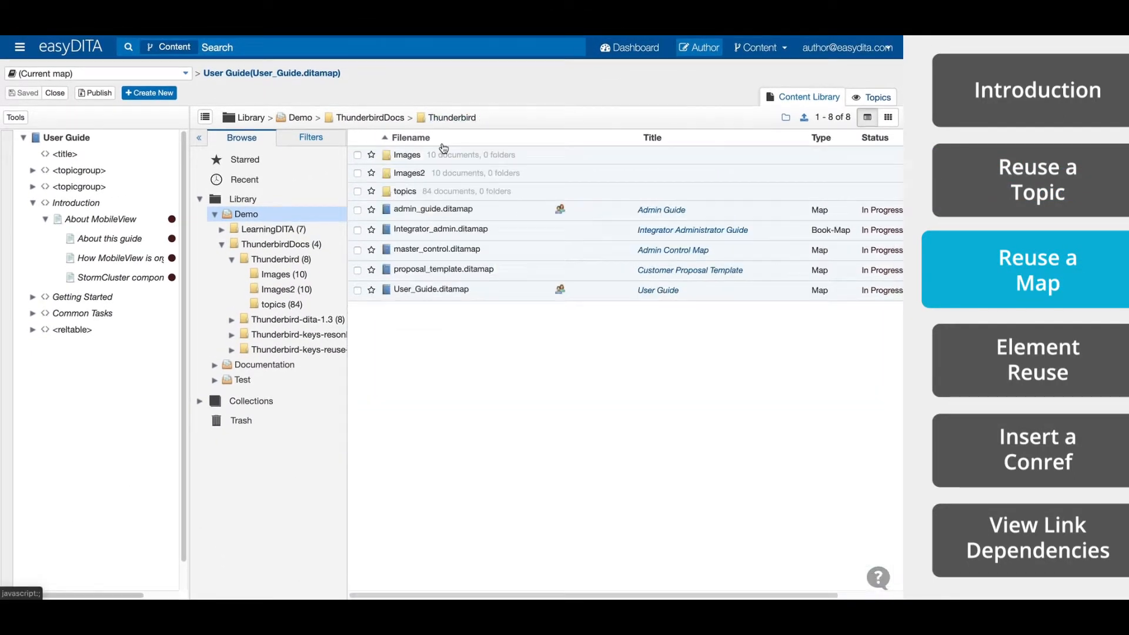
left_click_drag(438, 213, 127, 292)
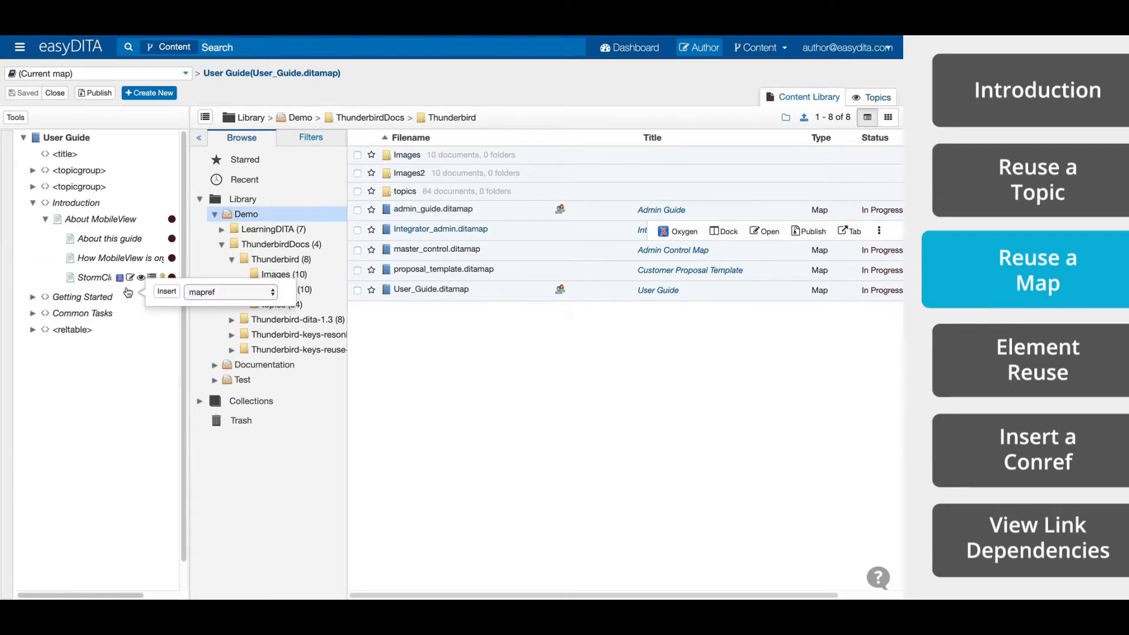
left_click(215, 293)
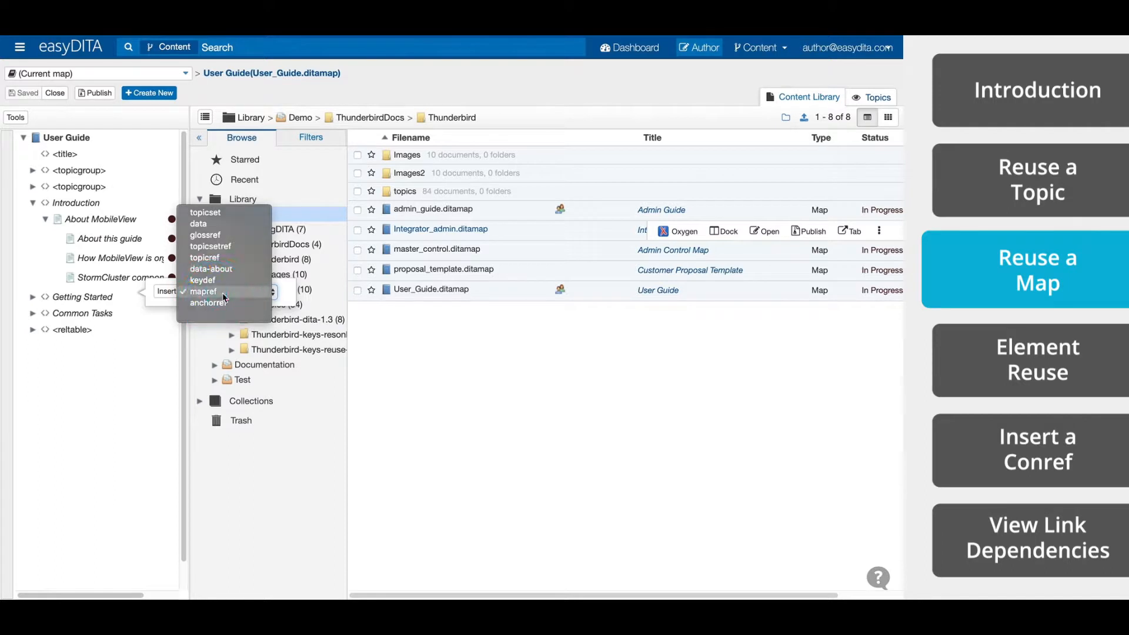
left_click(224, 297)
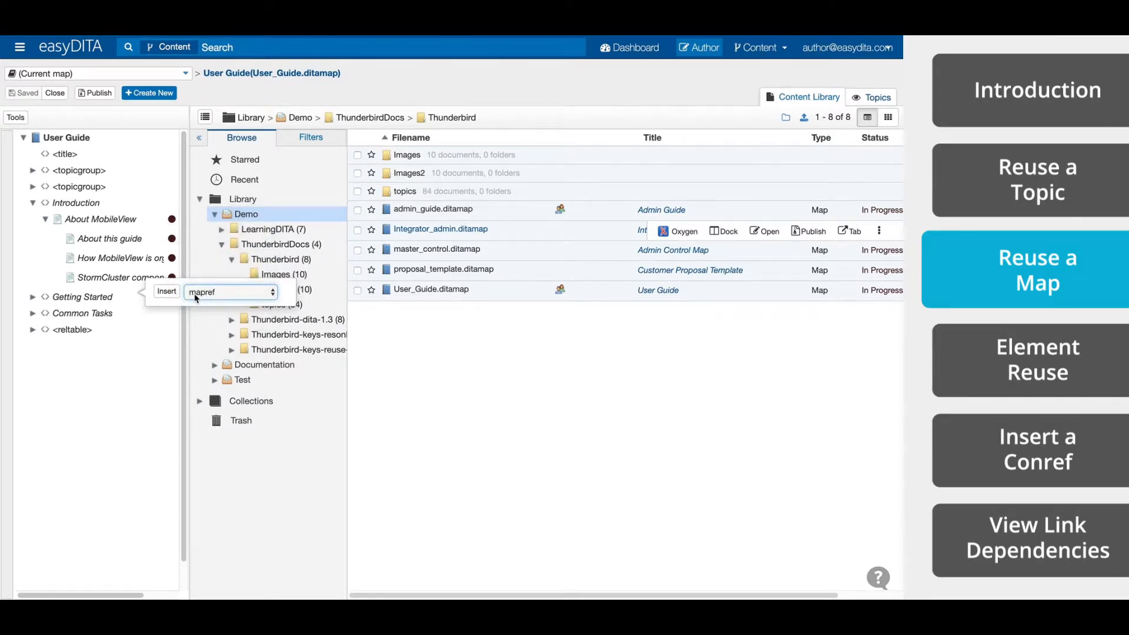
left_click(166, 291)
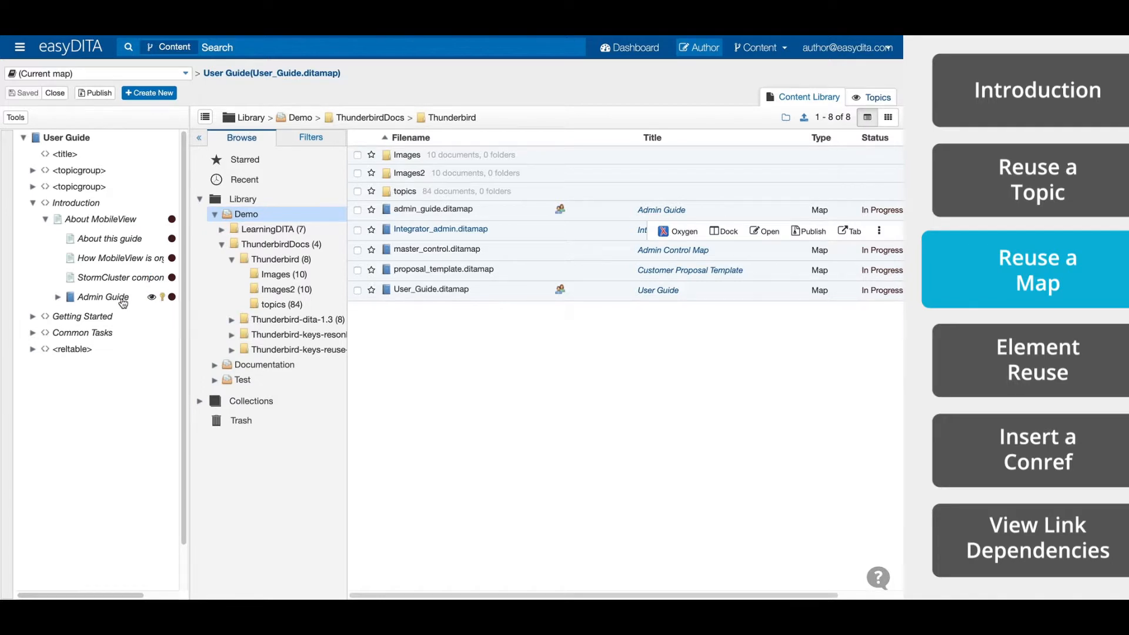
left_click(60, 297)
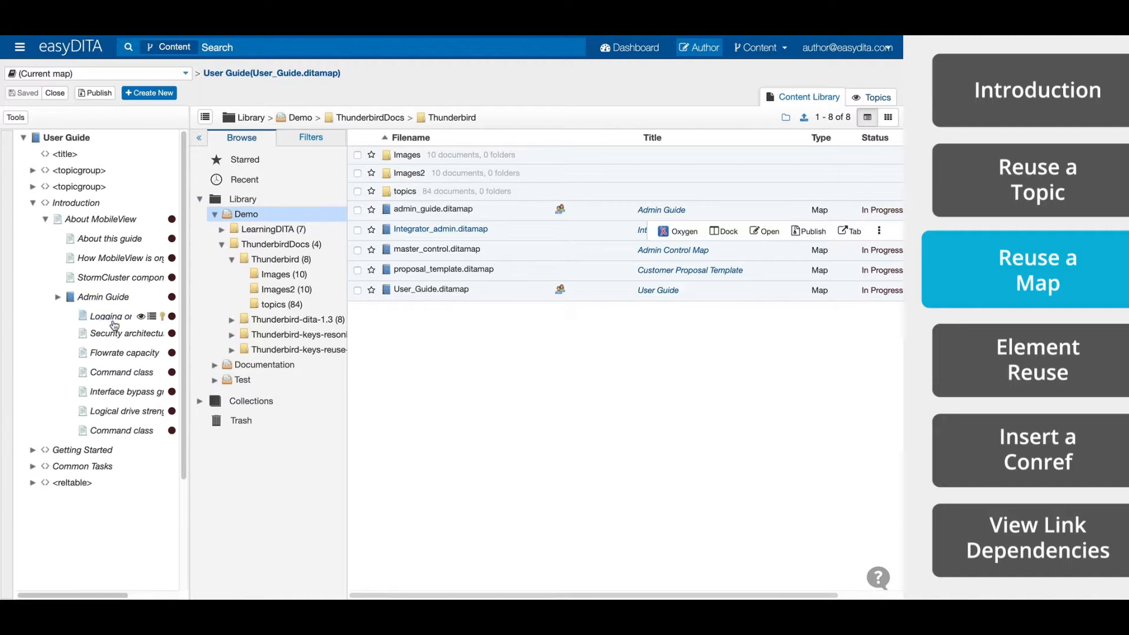
scroll(120, 325, "down", 1)
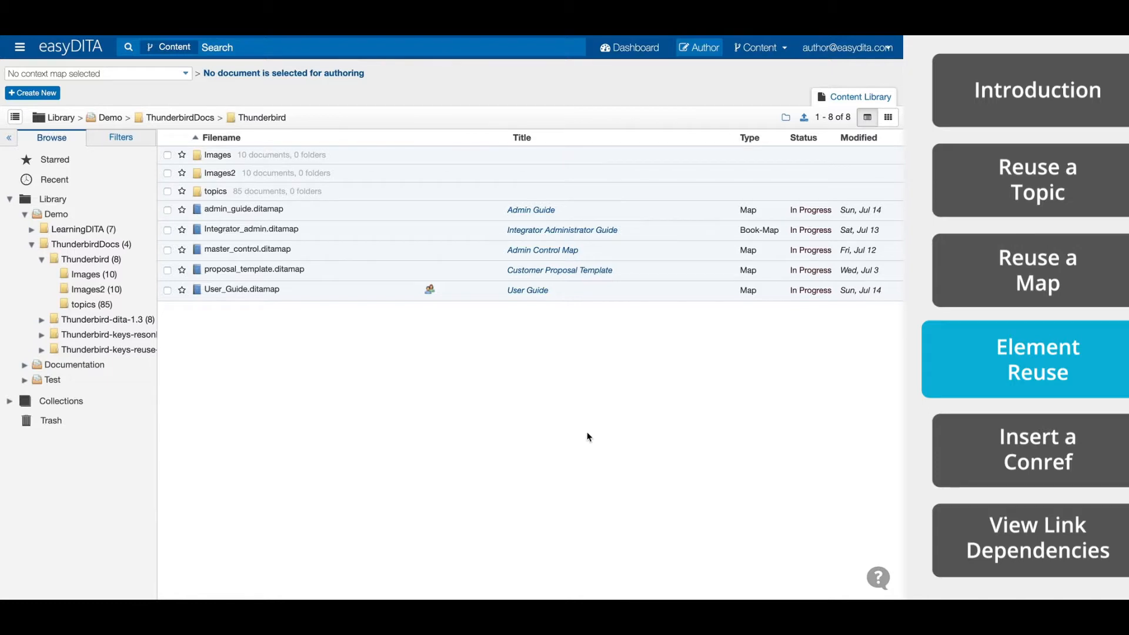
Open User_Guide.ditamap and, in the Getting Started features and benefits topic, place the cursor in the empty paragraph below the Key StormCluster benefits list
left_click(264, 289)
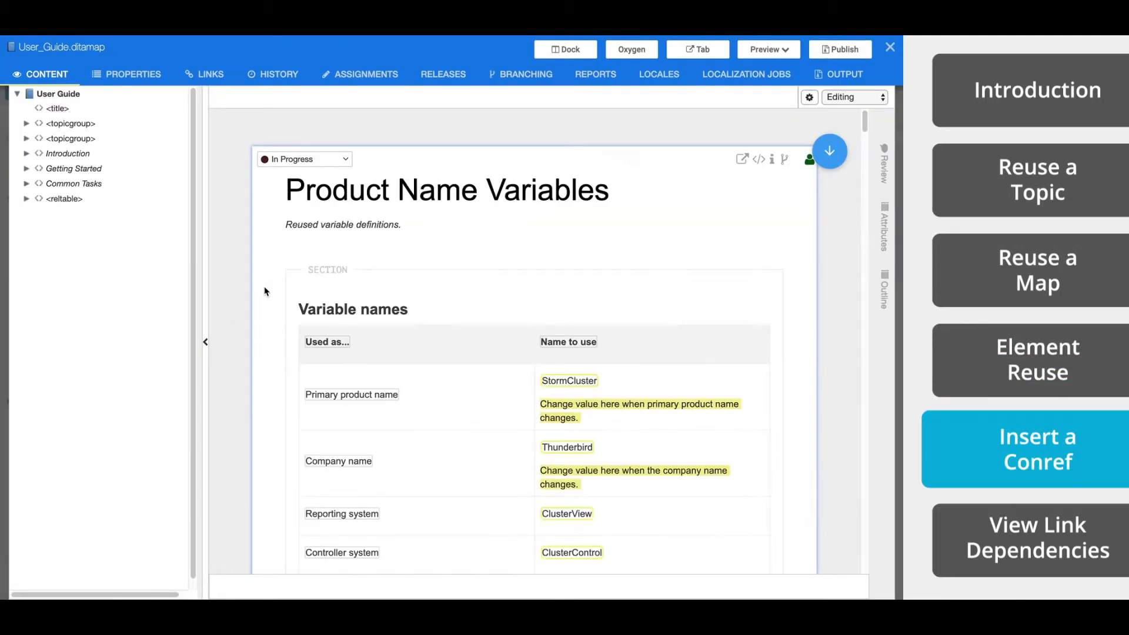
left_click(57, 169)
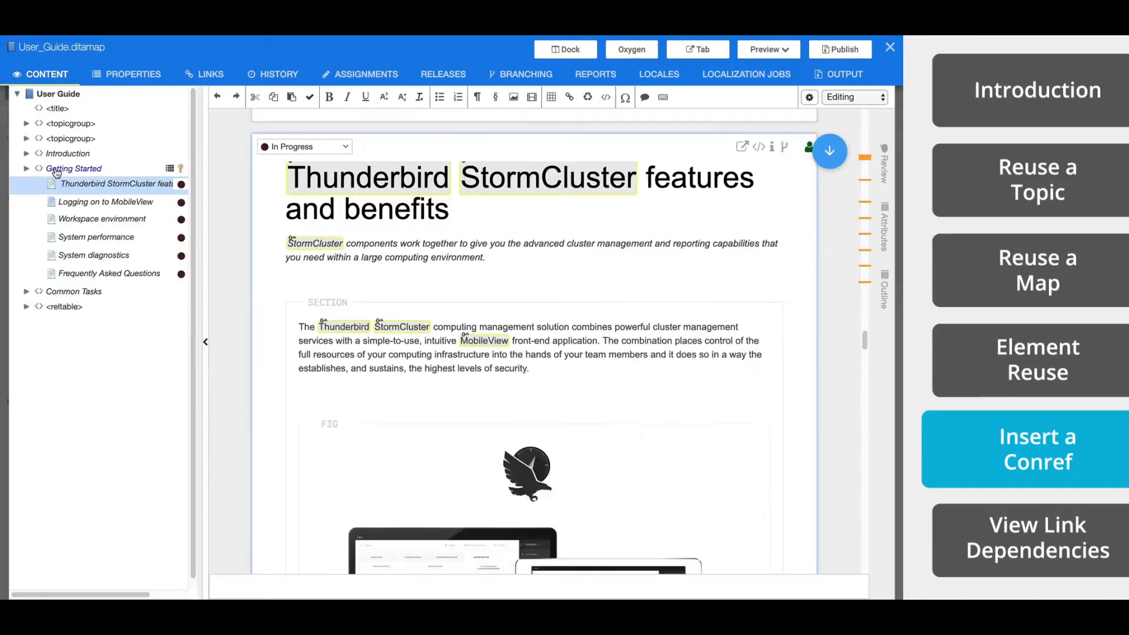
scroll(418, 280, "down", 7)
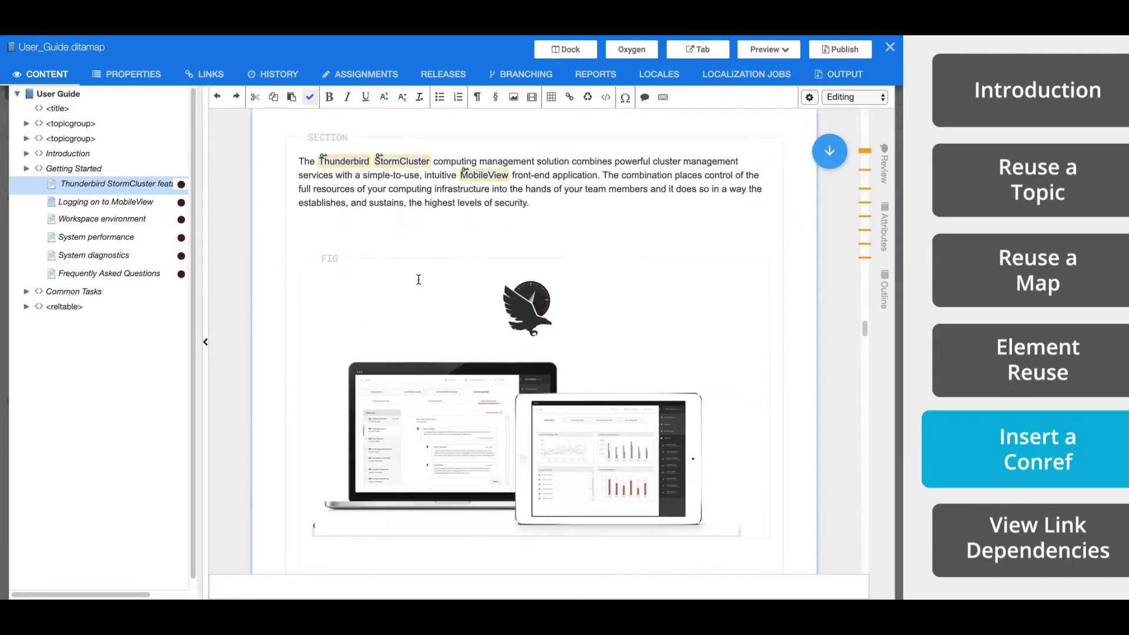
scroll(419, 279, "down", 2)
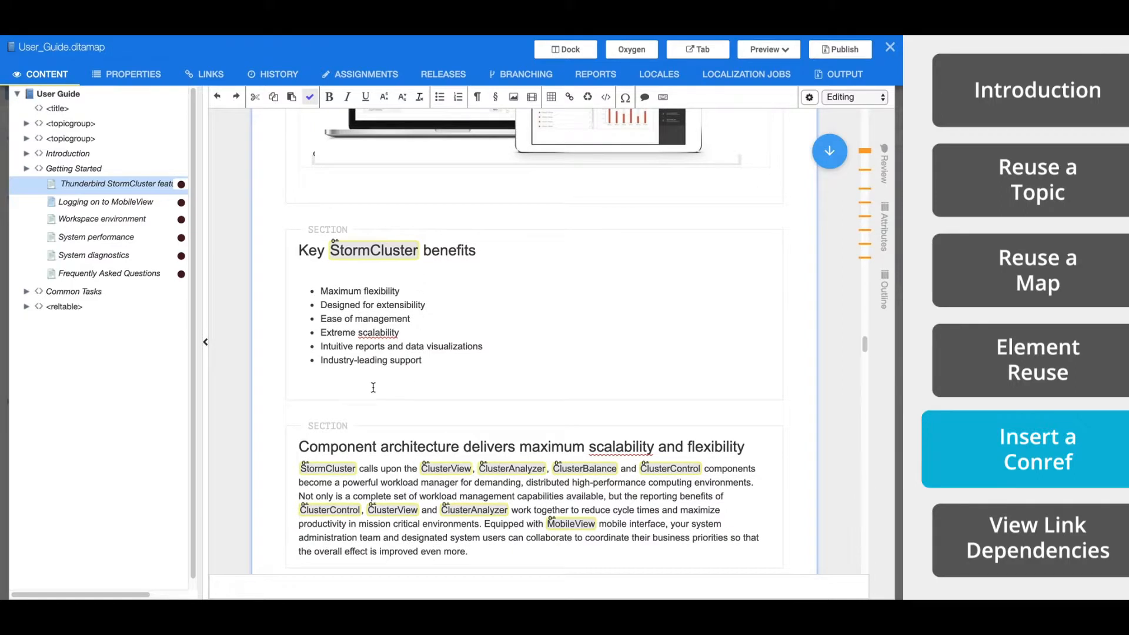
left_click(335, 385)
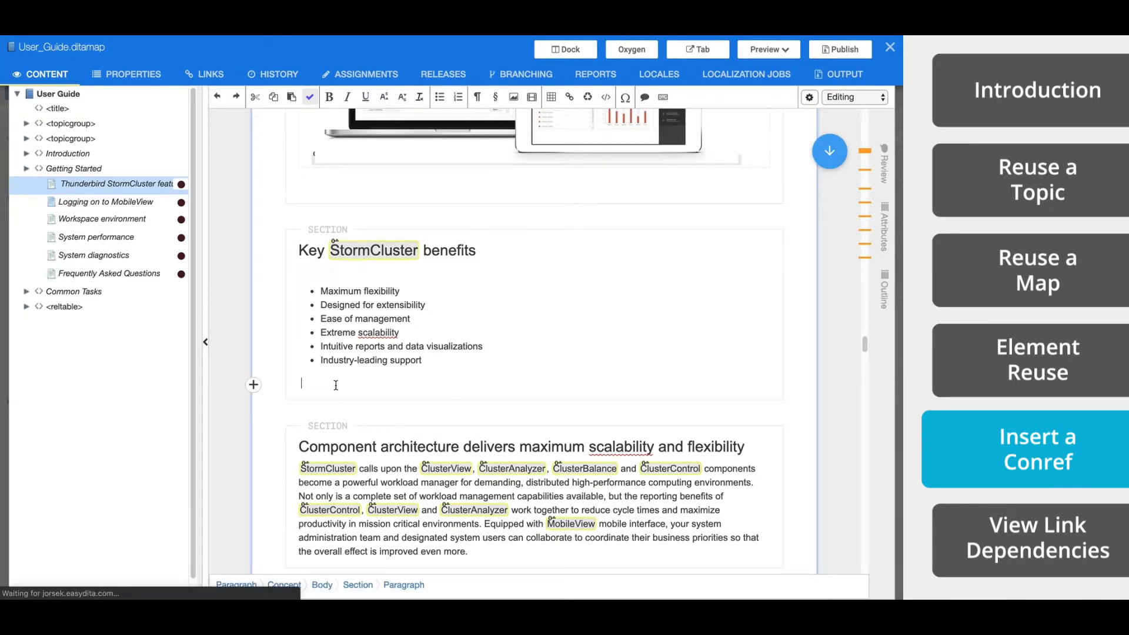
left_click(335, 385)
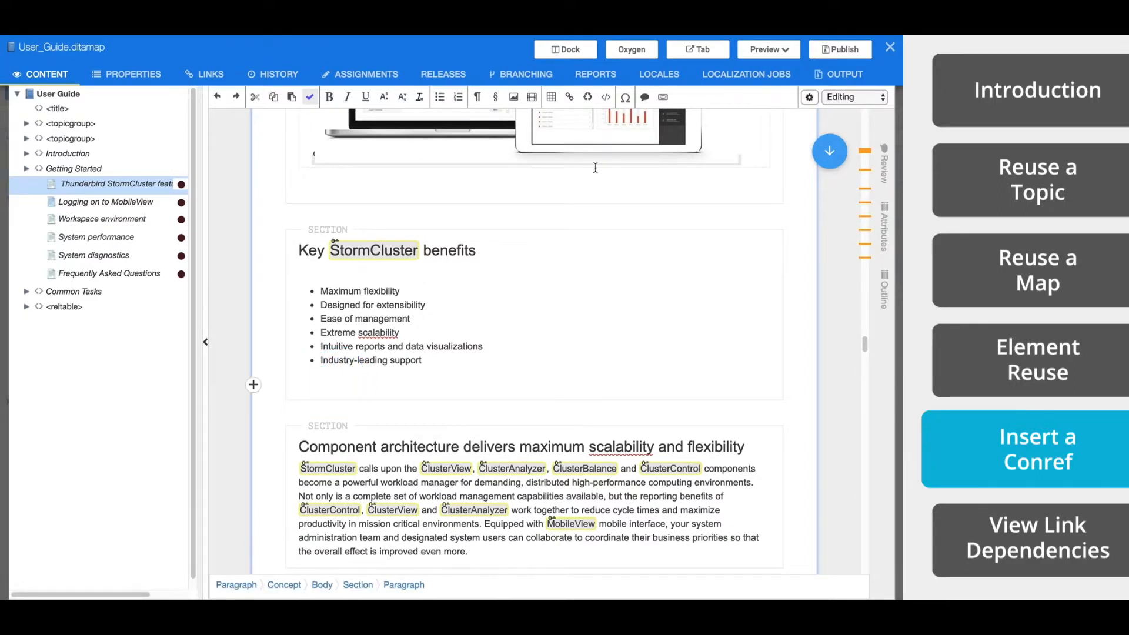
Start inserting reused content at the cursor with the Conref Content type and open the file selection for the conref
left_click(589, 100)
left_click(487, 419)
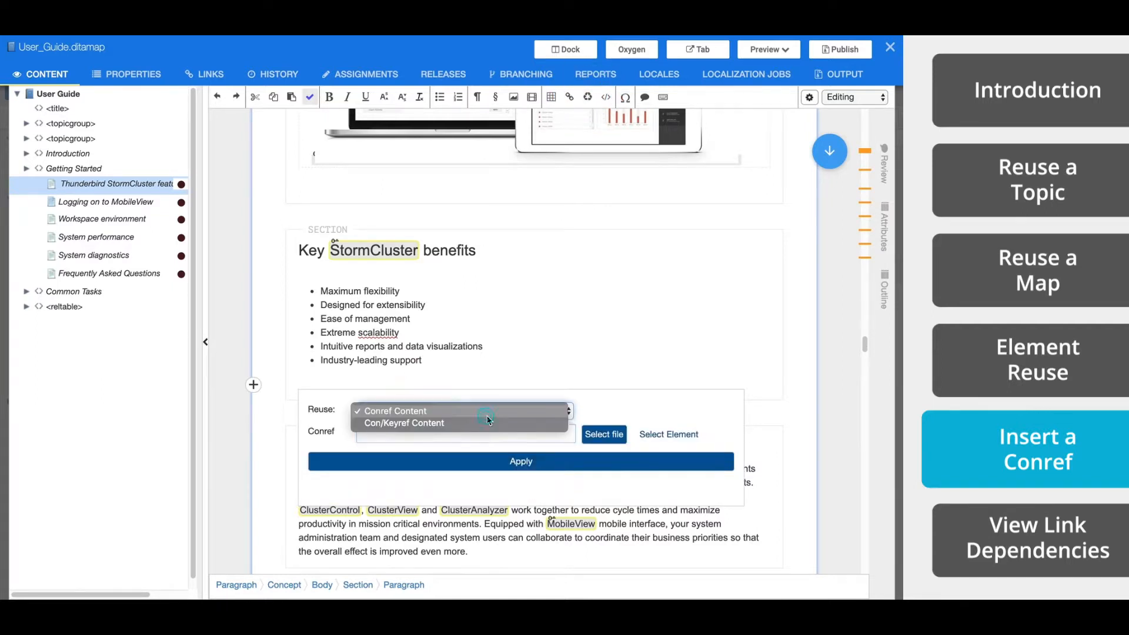
left_click(429, 411)
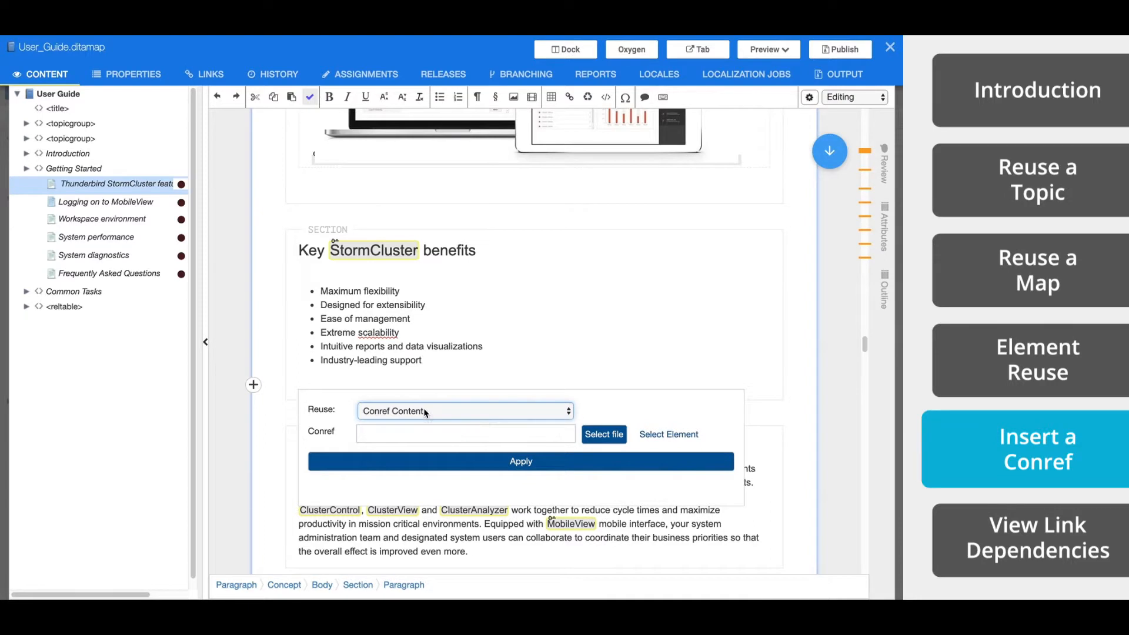
left_click(606, 435)
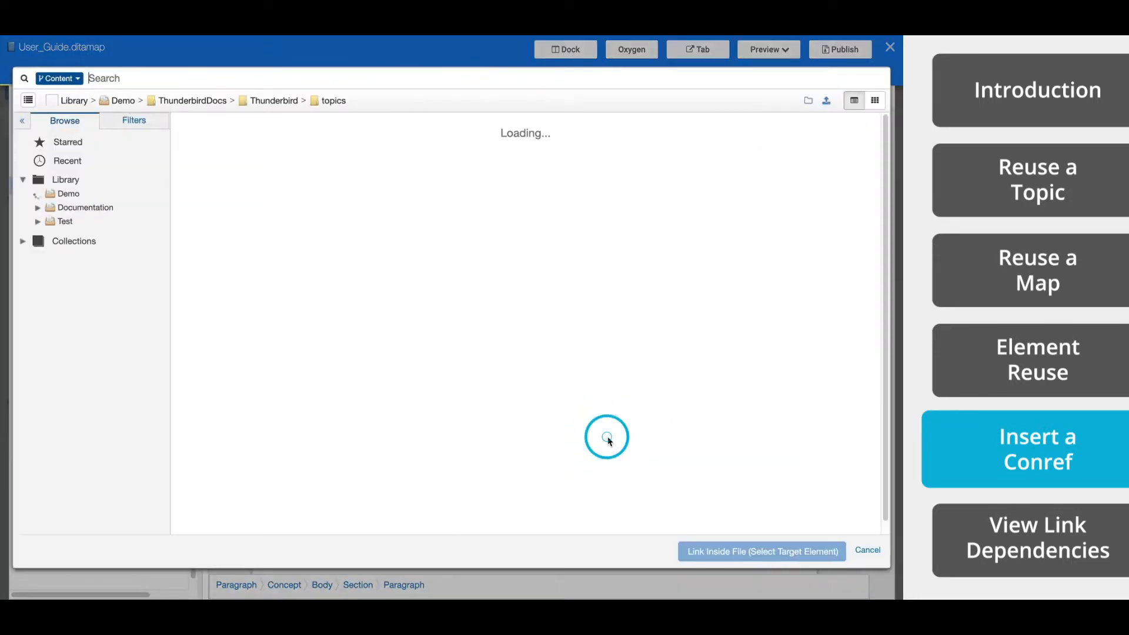
Search the library for "features" and select thunderbird_features.dita as the source file of the conref
scroll(406, 242, "down", 5)
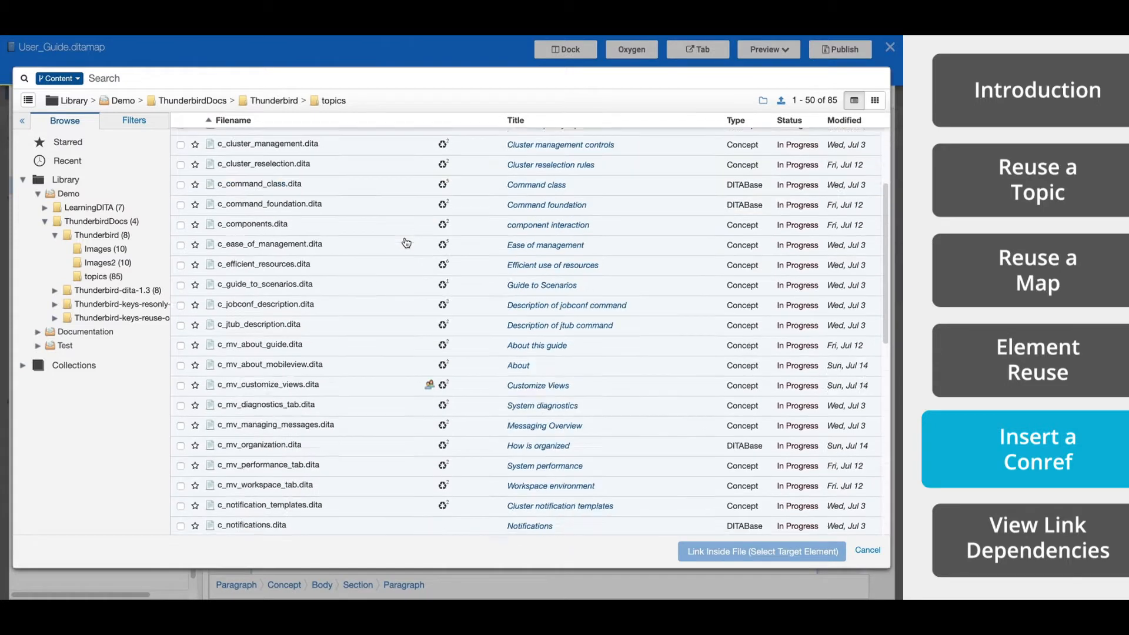
scroll(406, 243, "up", 1)
scroll(405, 243, "up", 5)
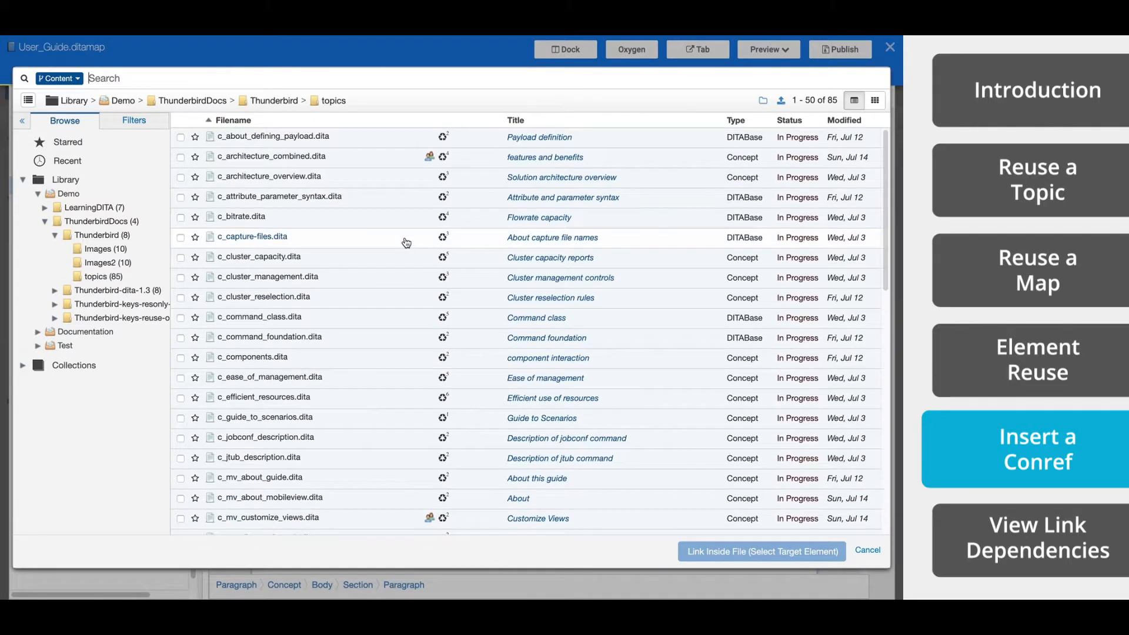
left_click(331, 104)
left_click(173, 79)
type("features")
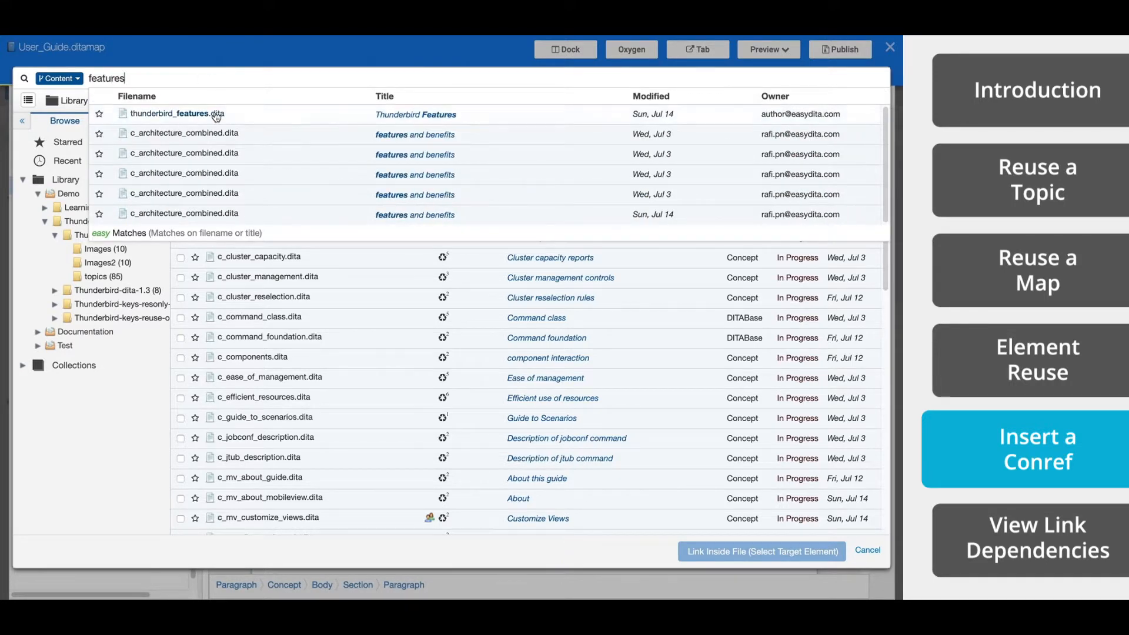
left_click(216, 117)
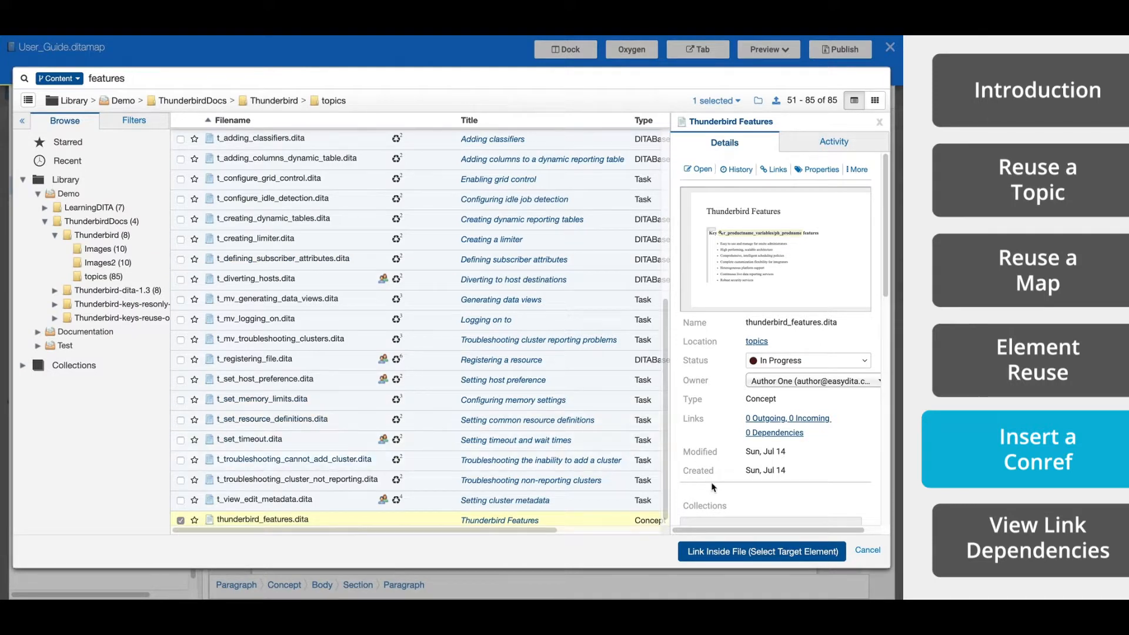
Choose the section with the ID Key Features in thunderbird_features.dita as the conref target and insert it into the topic
left_click(721, 553)
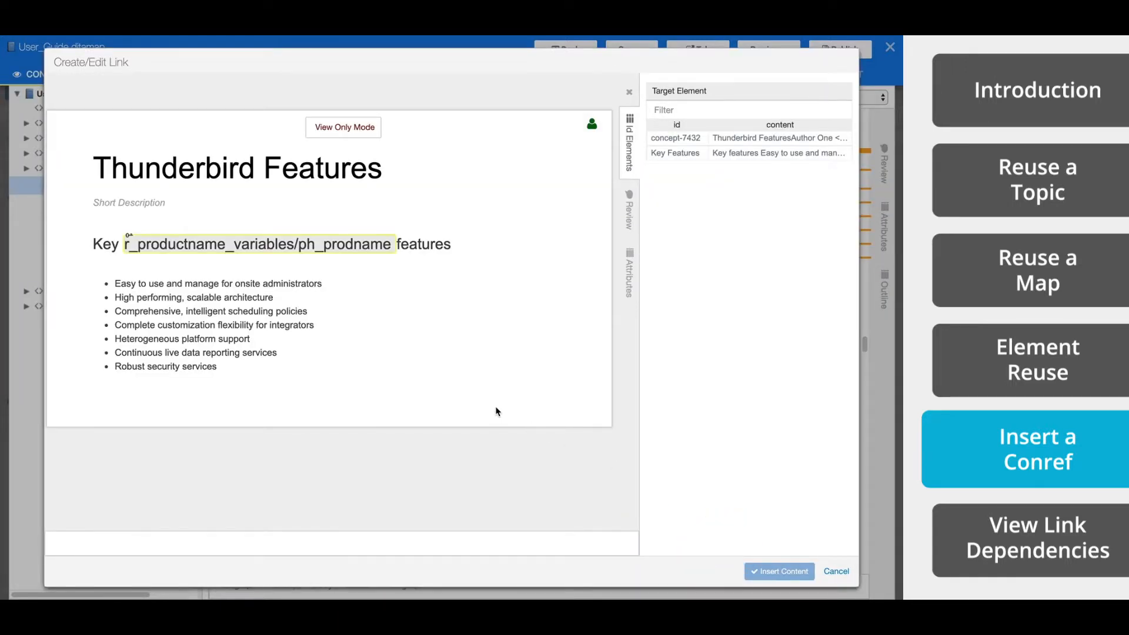
left_click(296, 311)
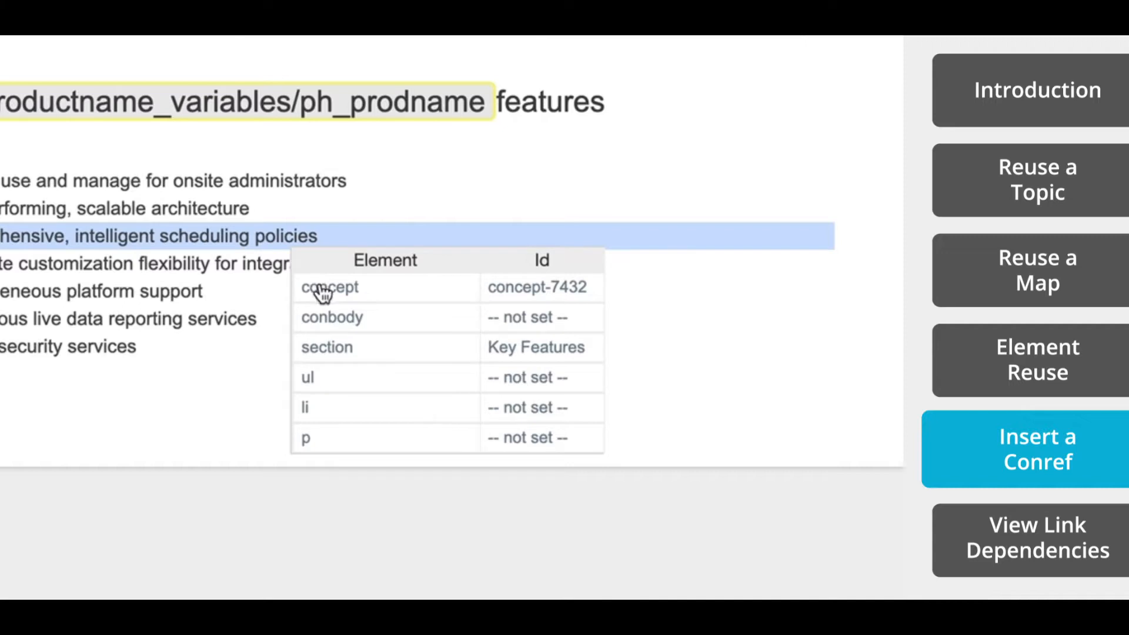
left_click(345, 351)
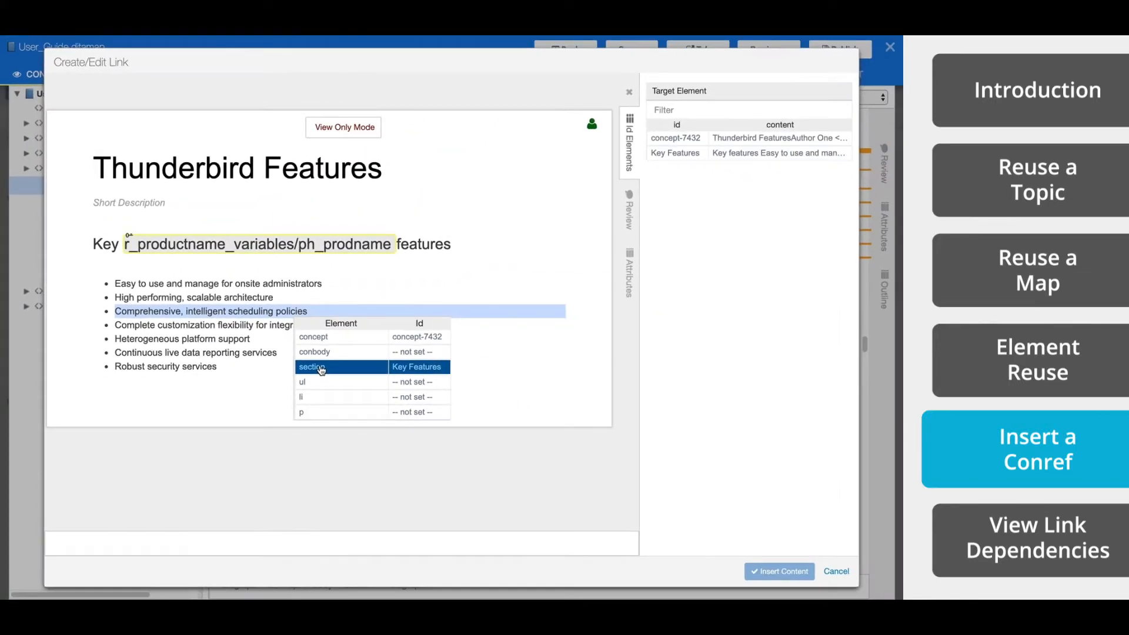
left_click(321, 368)
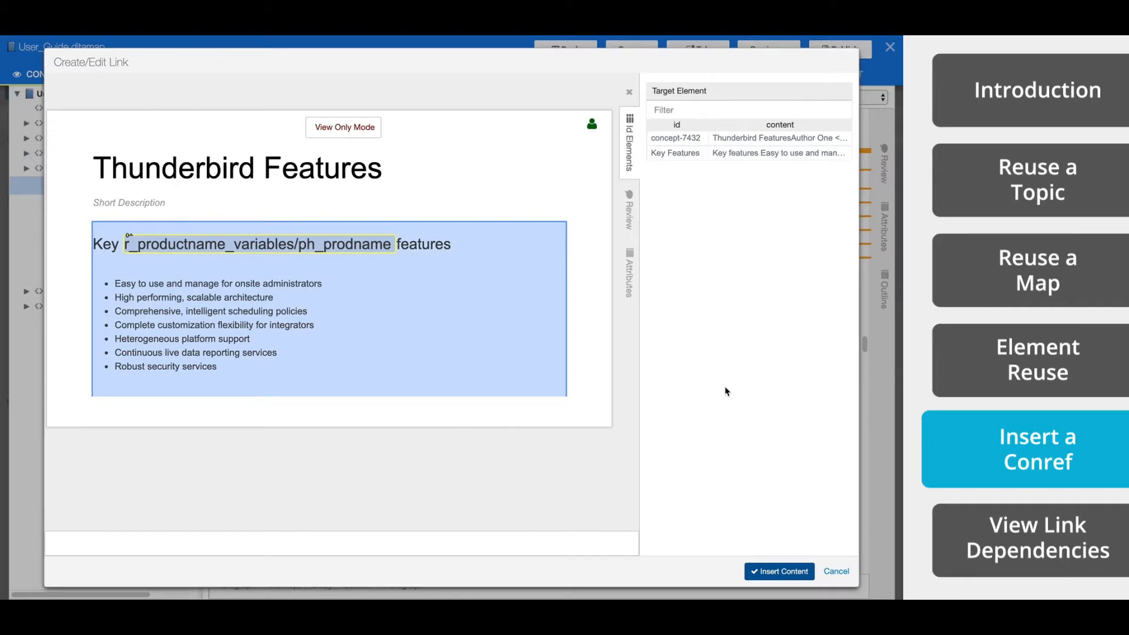
left_click(779, 570)
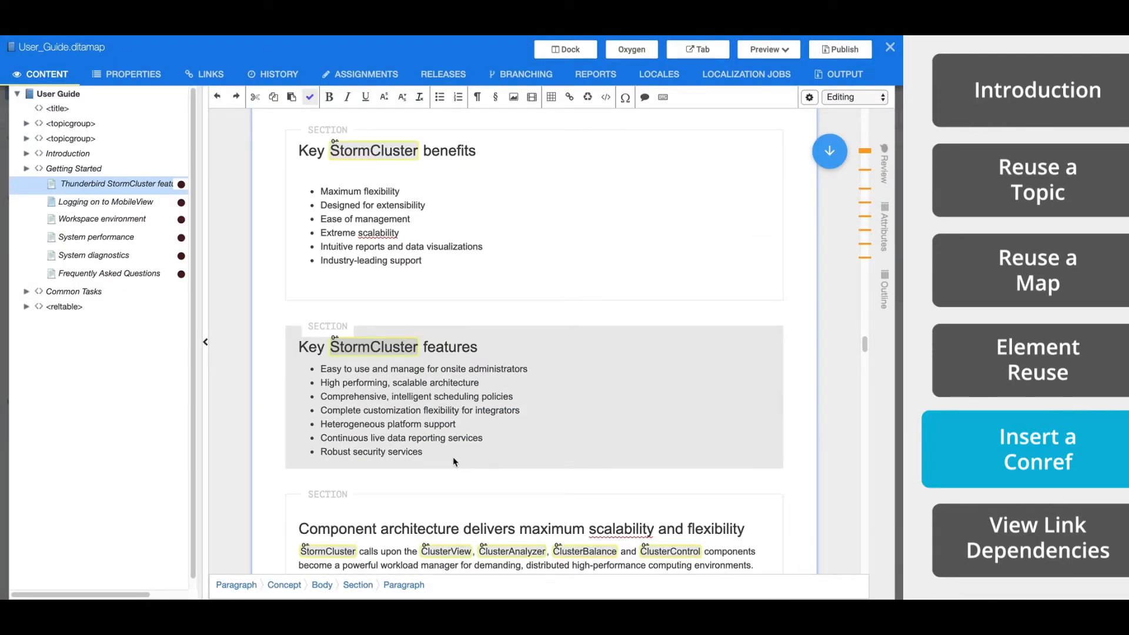
Try to delete text directly in the inserted Key StormCluster features section
left_click(402, 425)
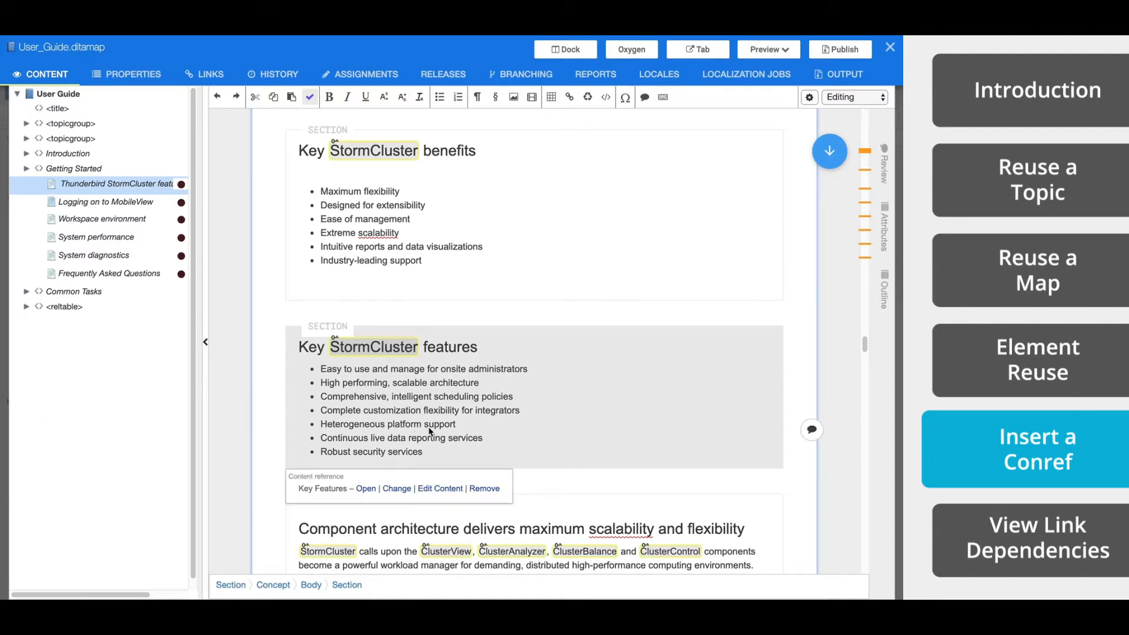
key("BackSpace")
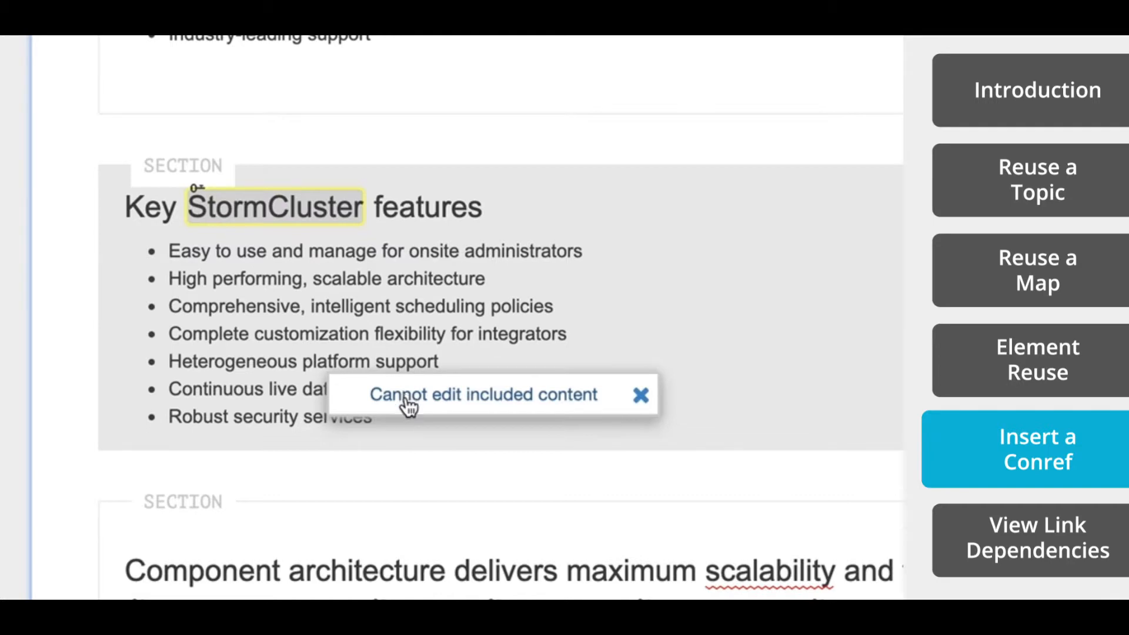
Edit the source content of the Key Features conref, changing "onsite" to "on-site" in the first list item, and finish editing
left_click(362, 359)
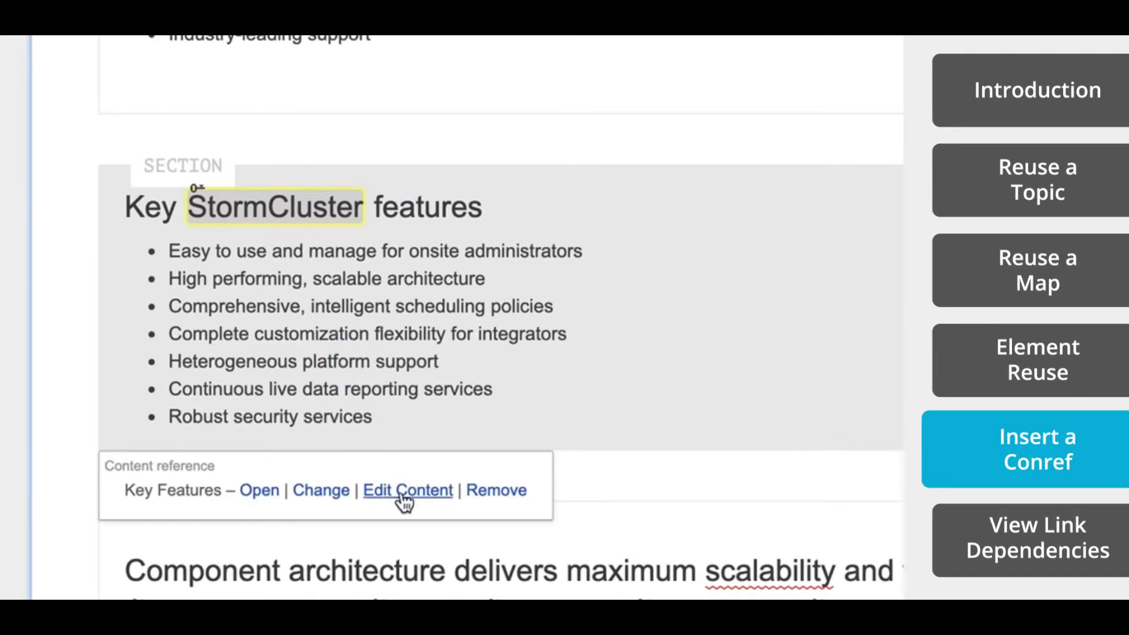
left_click(404, 494)
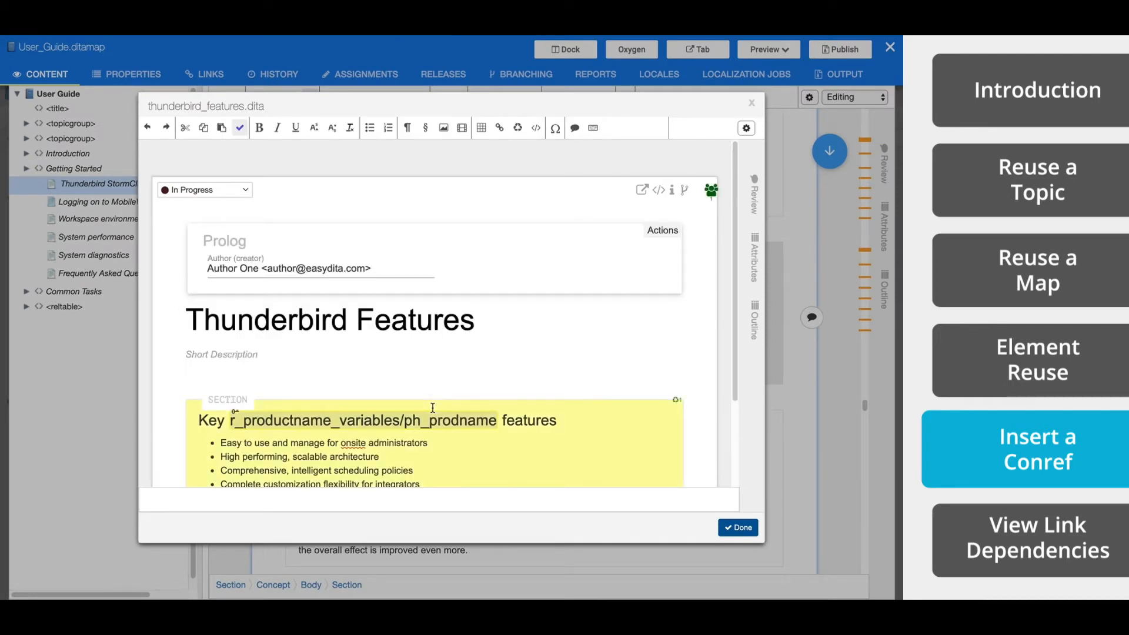
scroll(433, 408, "down", 3)
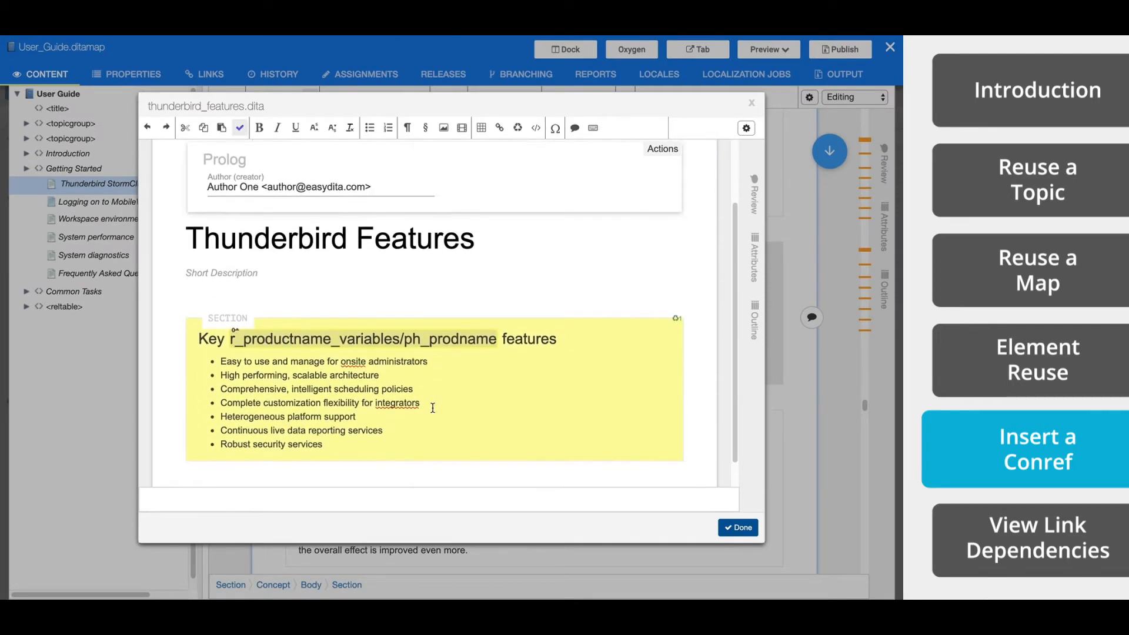
left_click(352, 361)
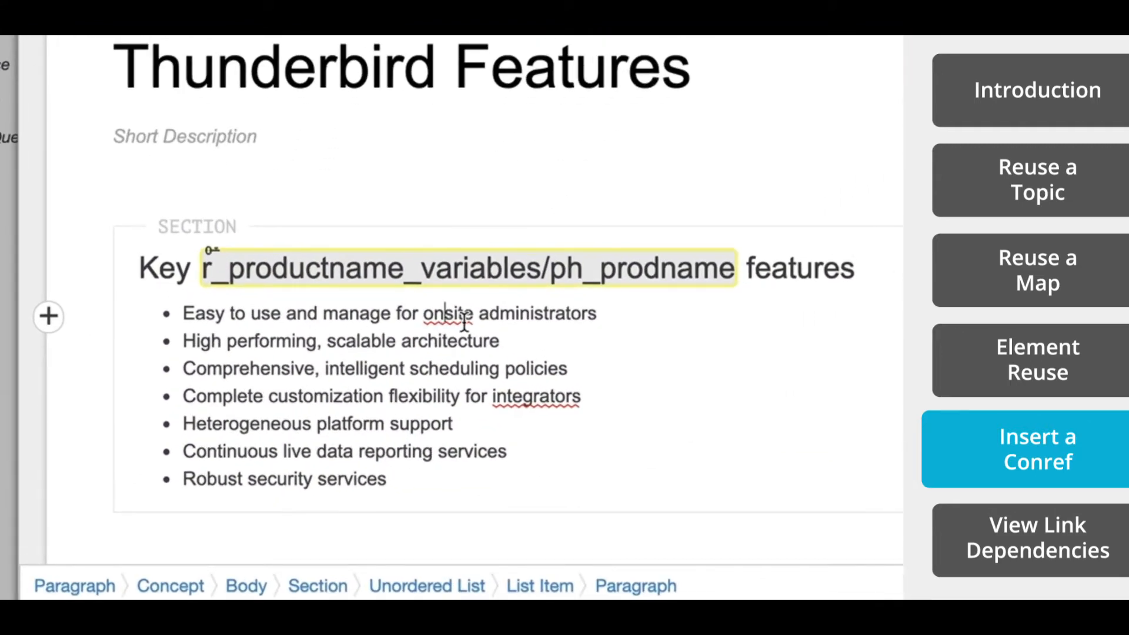
left_click(439, 313)
type("-")
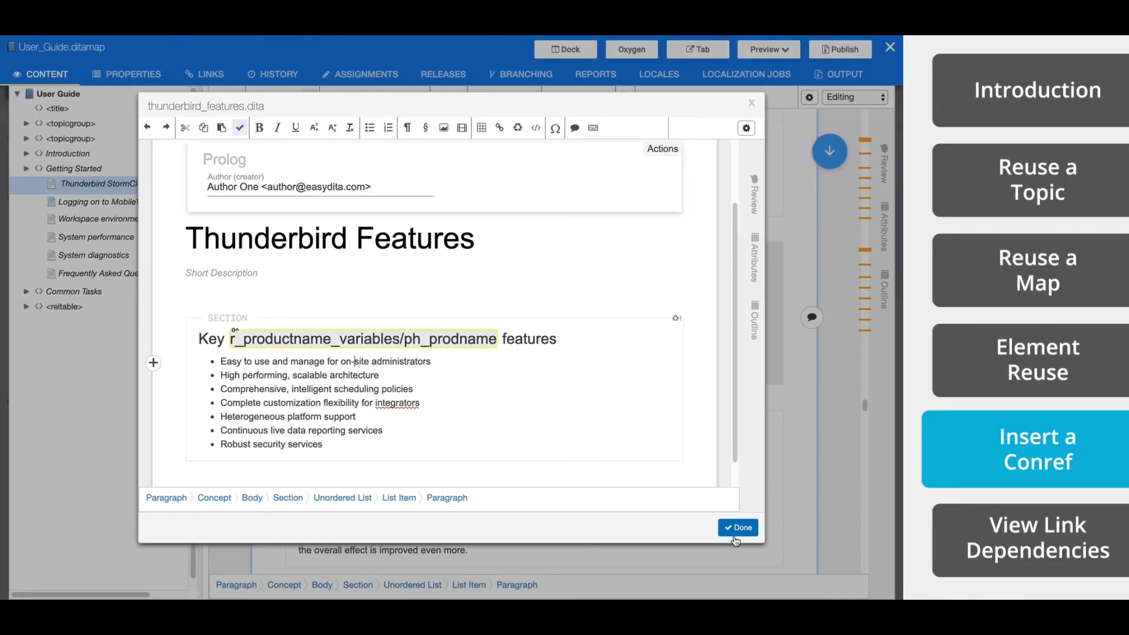
left_click(736, 532)
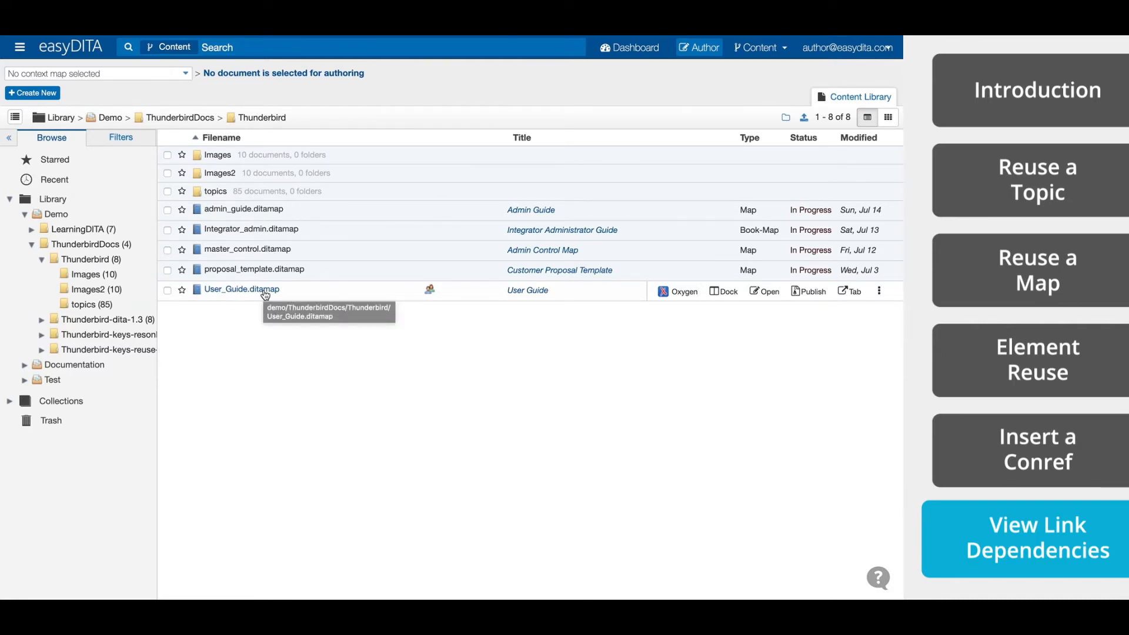
Find r_image_warehouse.dita in the Thunderbird topics folder and view its incoming links
left_click(215, 192)
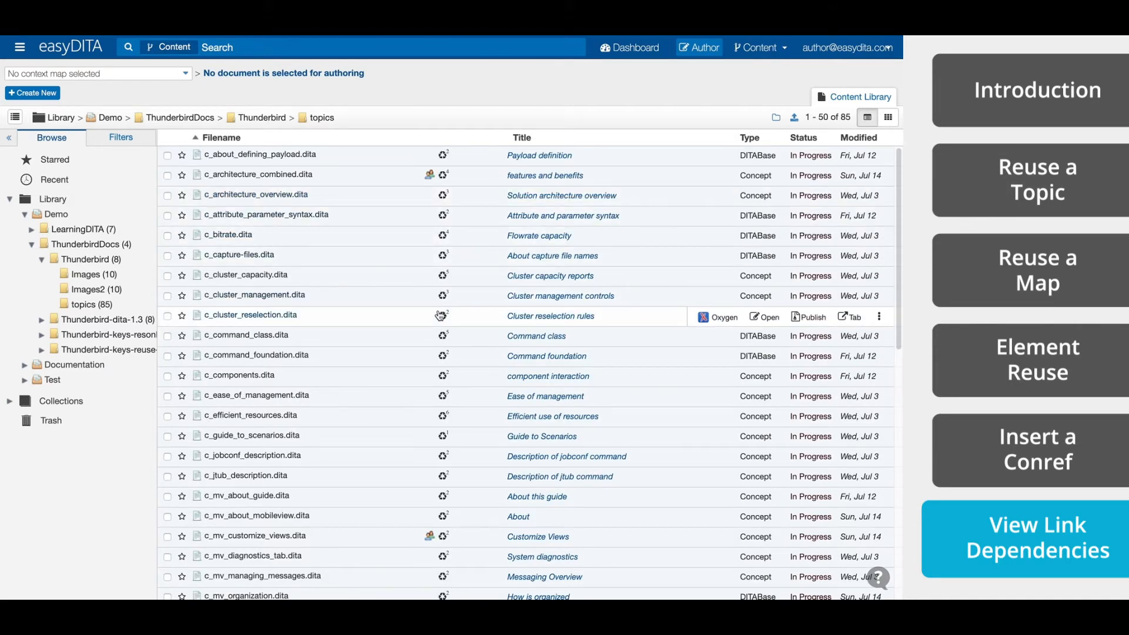
scroll(439, 316, "down", 5)
scroll(440, 315, "down", 3)
scroll(440, 315, "down", 4)
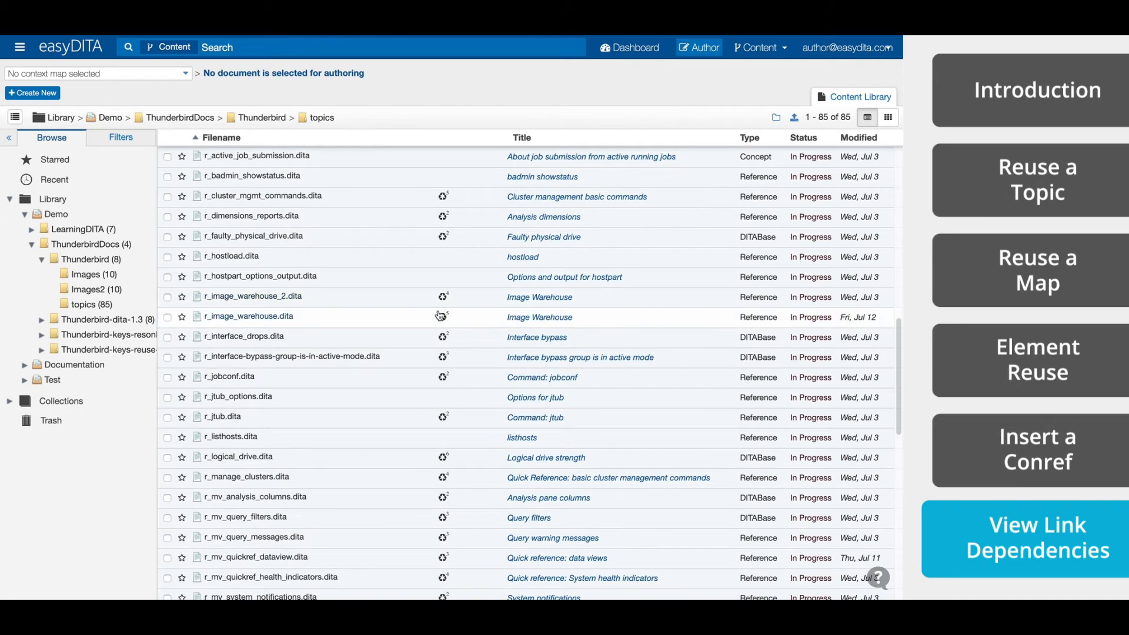
scroll(440, 316, "down", 1)
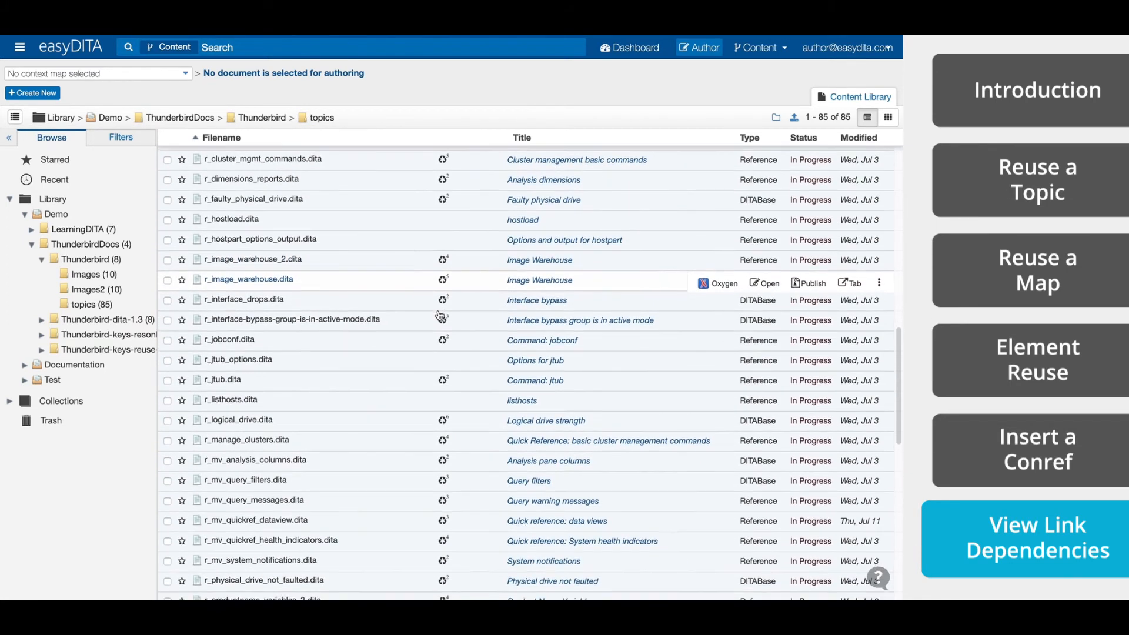
mouse_move(430, 277)
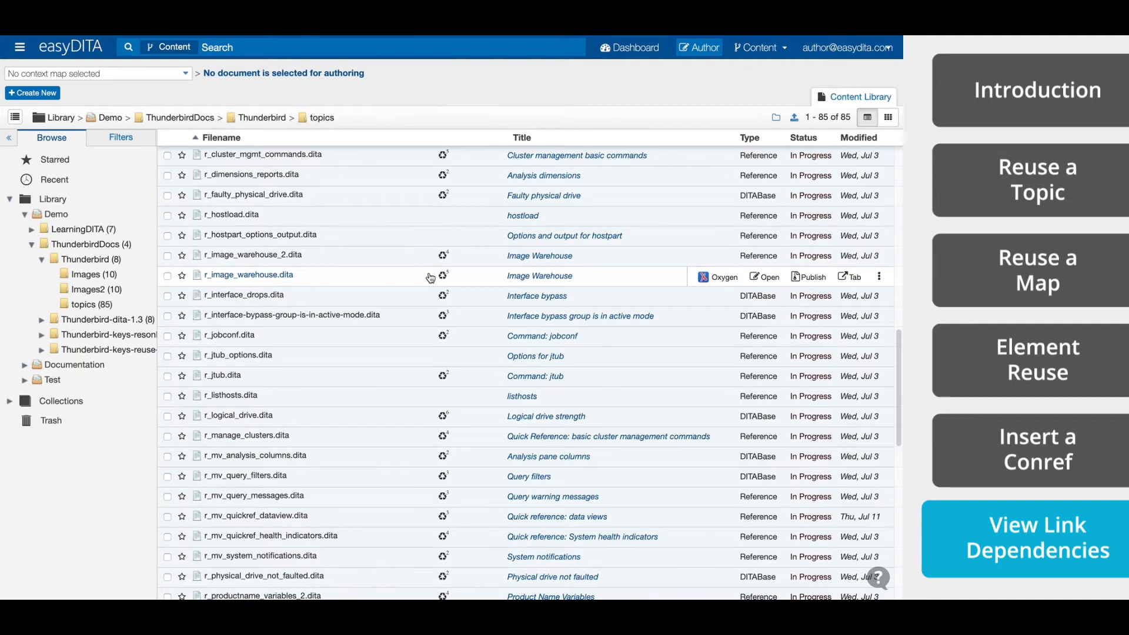
right_click(387, 282)
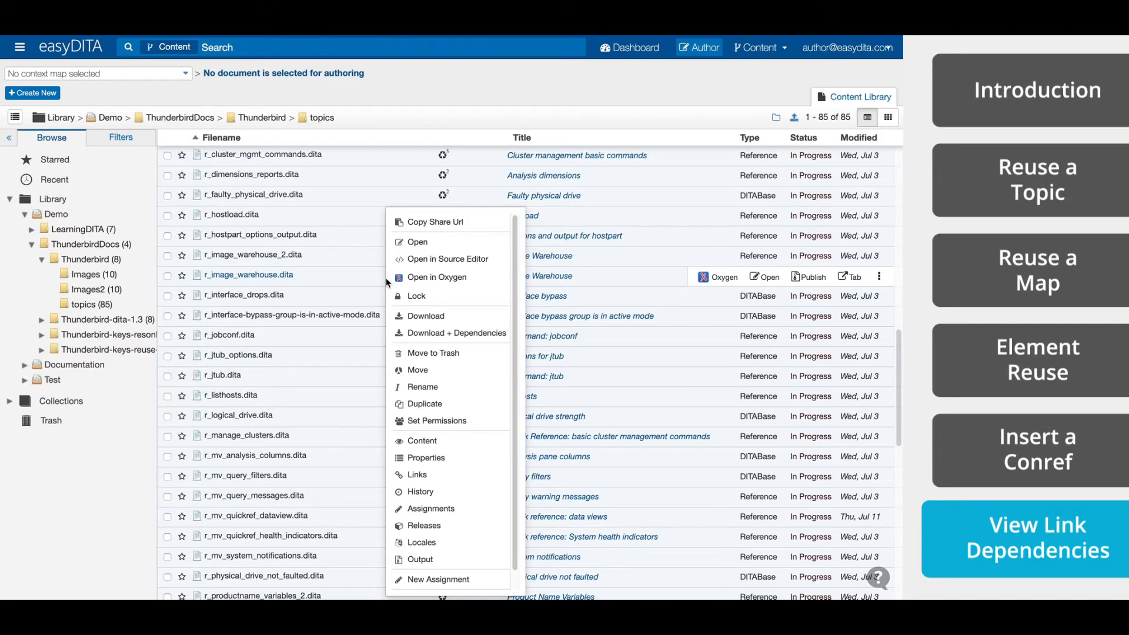
left_click(428, 475)
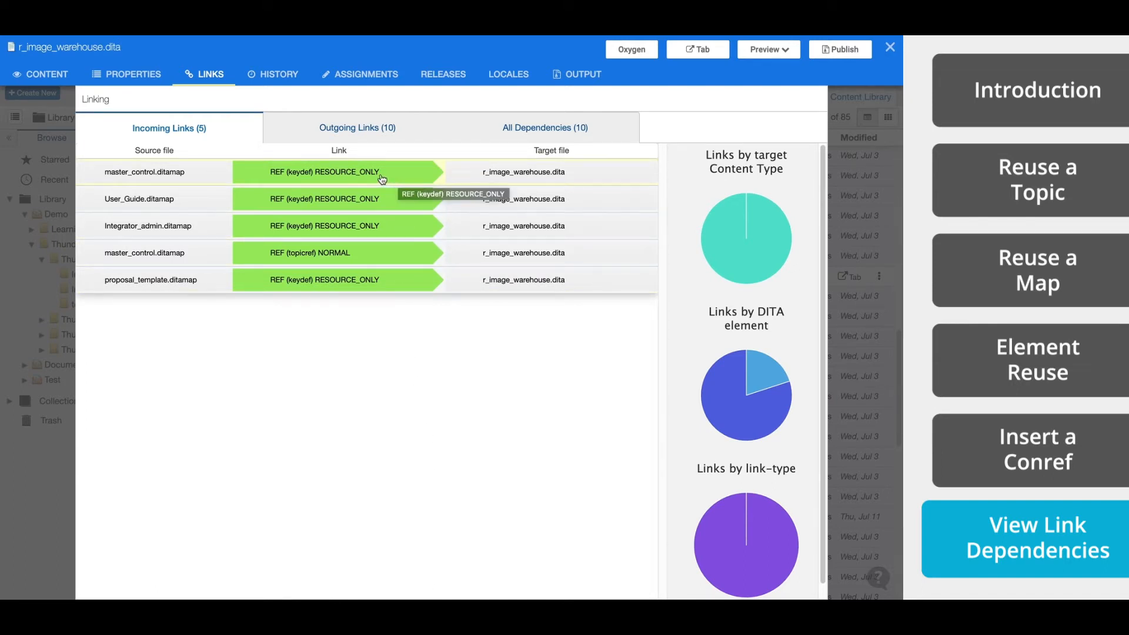
Review the outgoing links and all dependencies of r_image_warehouse.dita, including the link charts
left_click(360, 131)
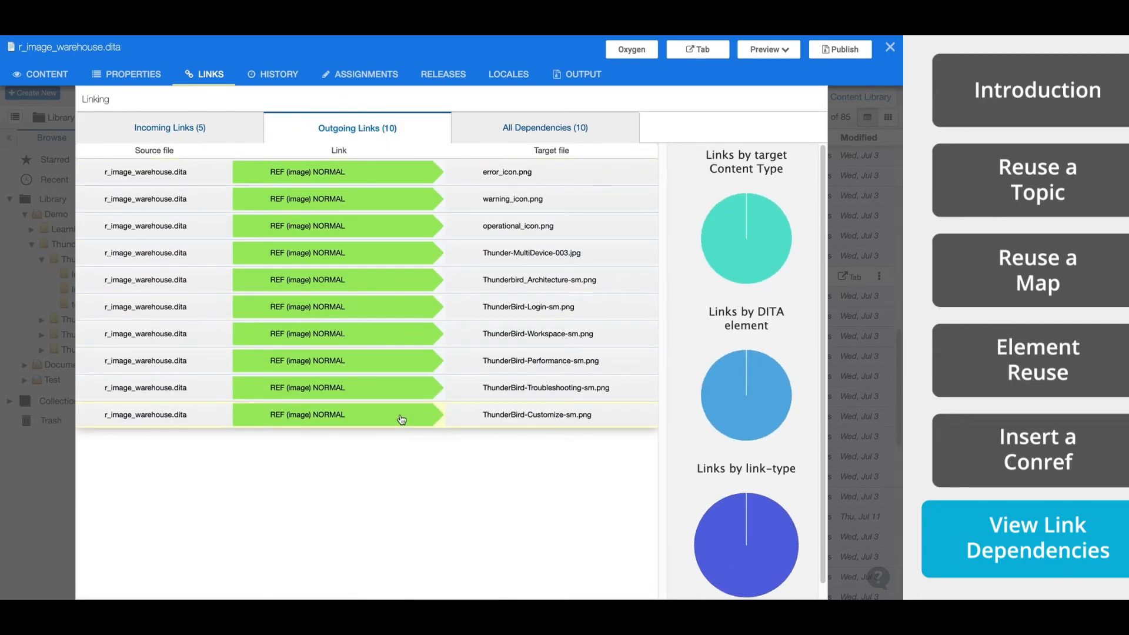
left_click(522, 129)
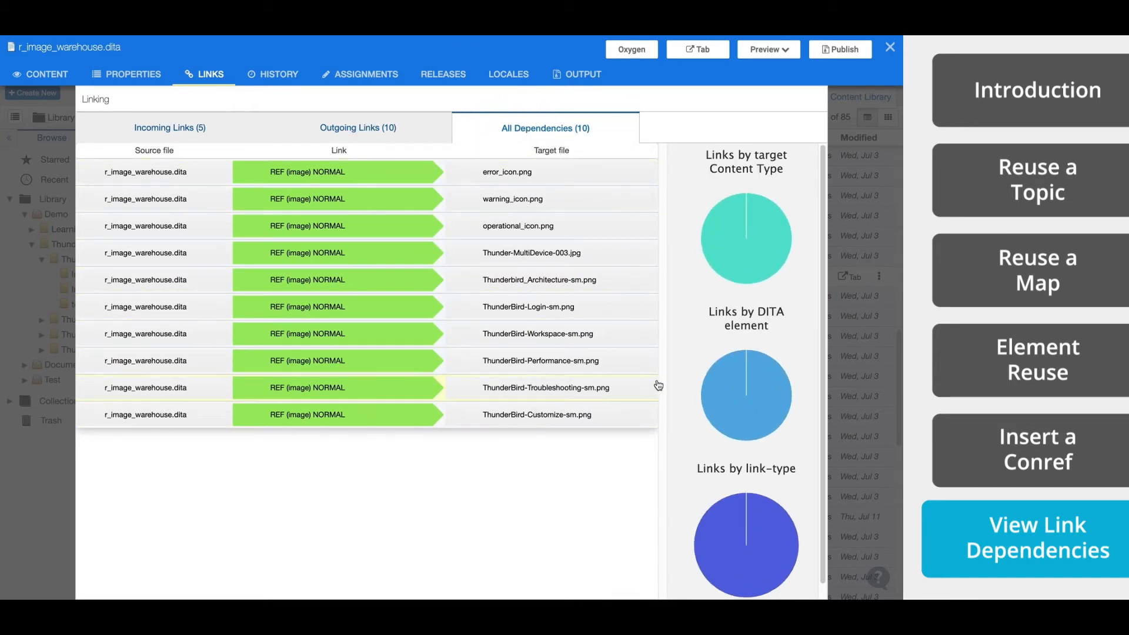
scroll(692, 372, "down", 1)
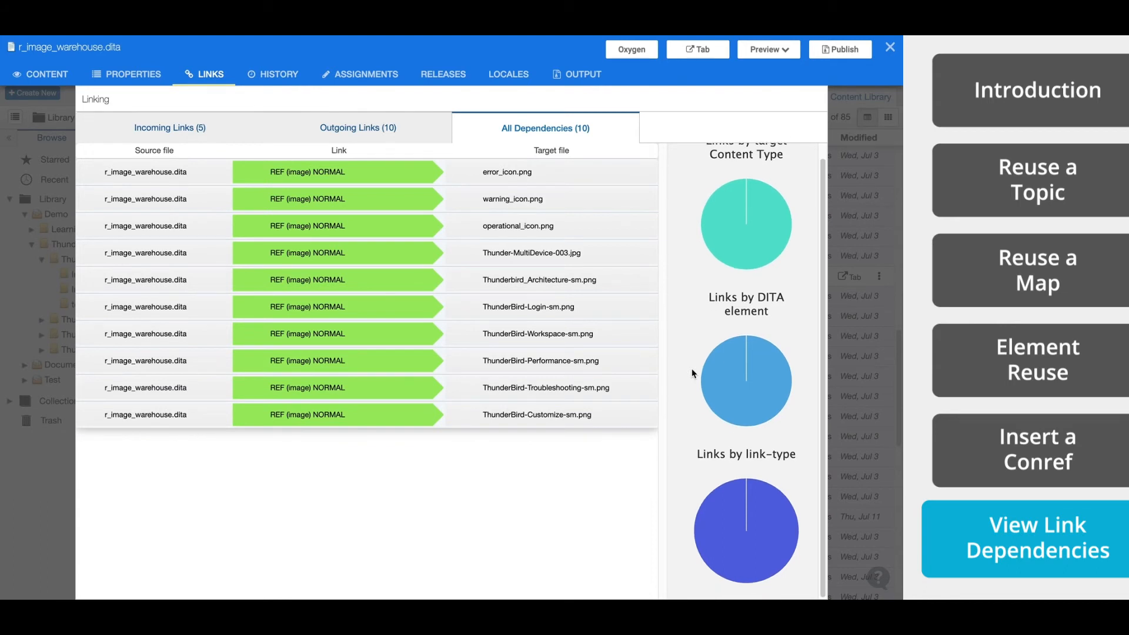
scroll(691, 368, "up", 1)
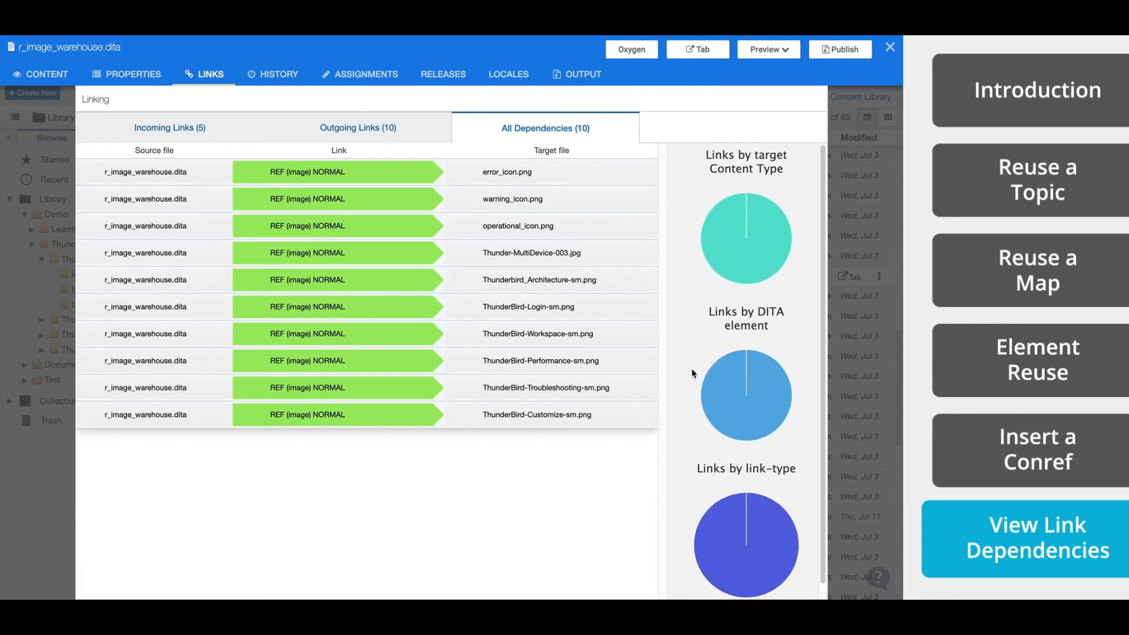